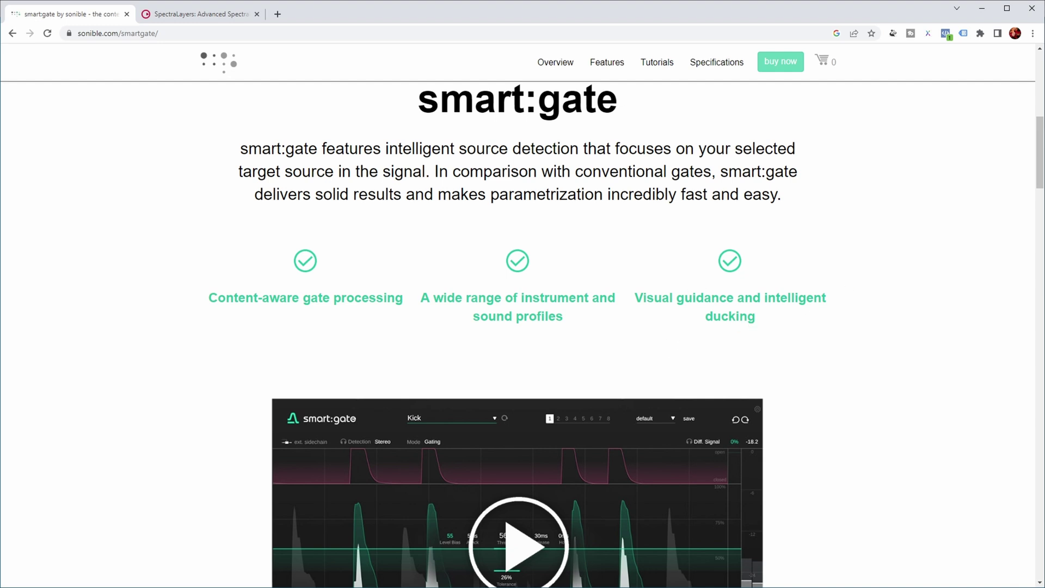
# - Read through the smart:gate product page from the overview down to the AI-powered gating features
pyautogui.moveTo(1040, 164); pyautogui.dragTo(1040, 227)
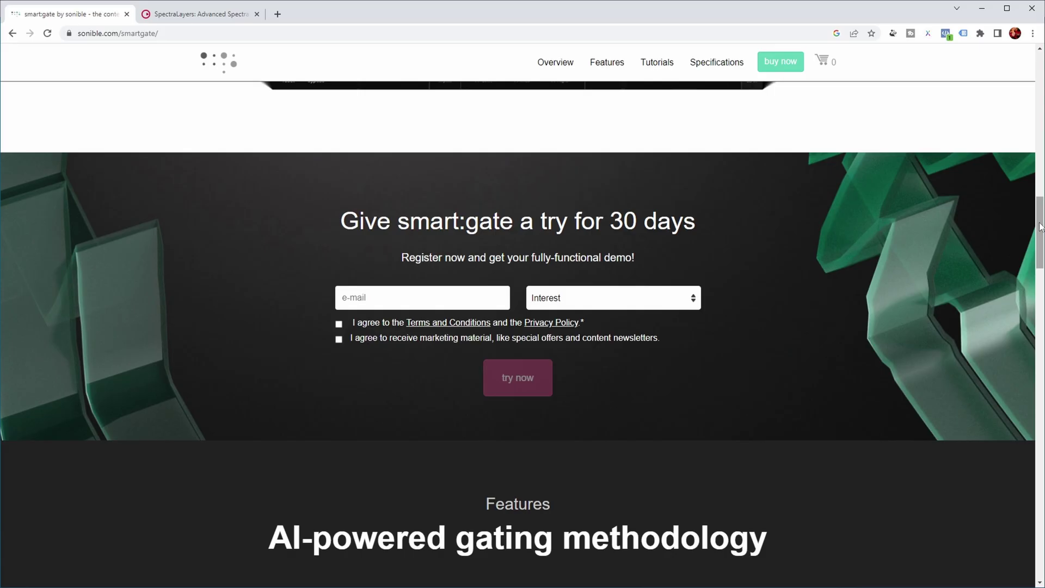
pyautogui.scroll(-5, 523, 327)
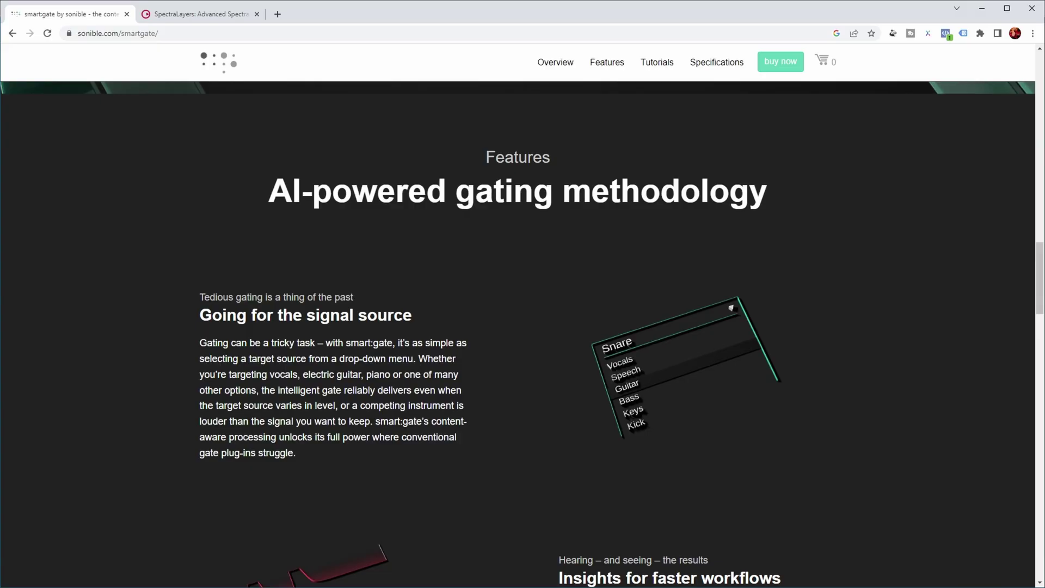
pyautogui.moveTo(1040, 275); pyautogui.dragTo(1039, 320)
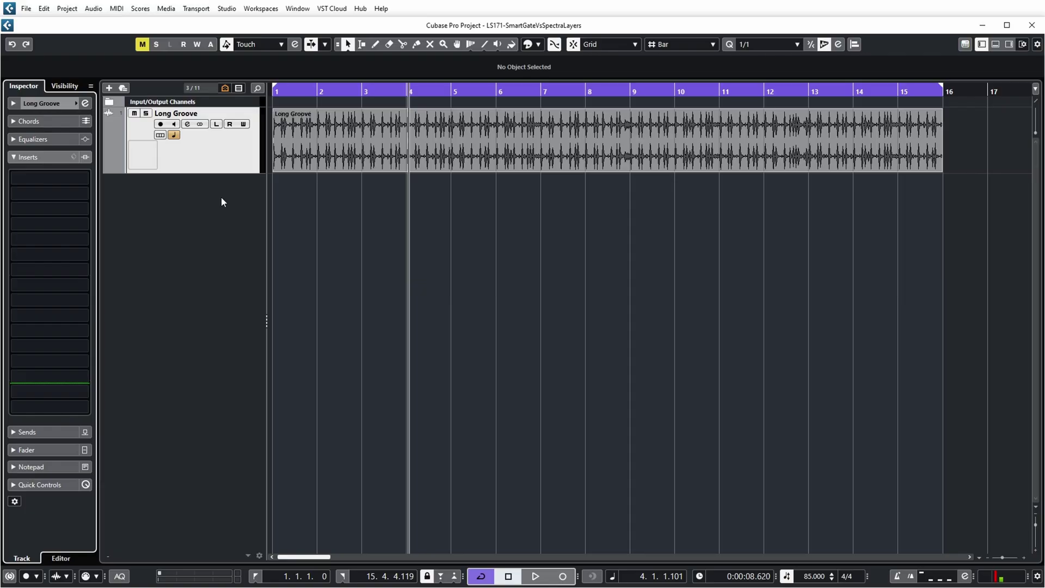
# - Duplicate the Long Groove track and name the copy Sonible - Kick
pyautogui.rightClick(220, 154)
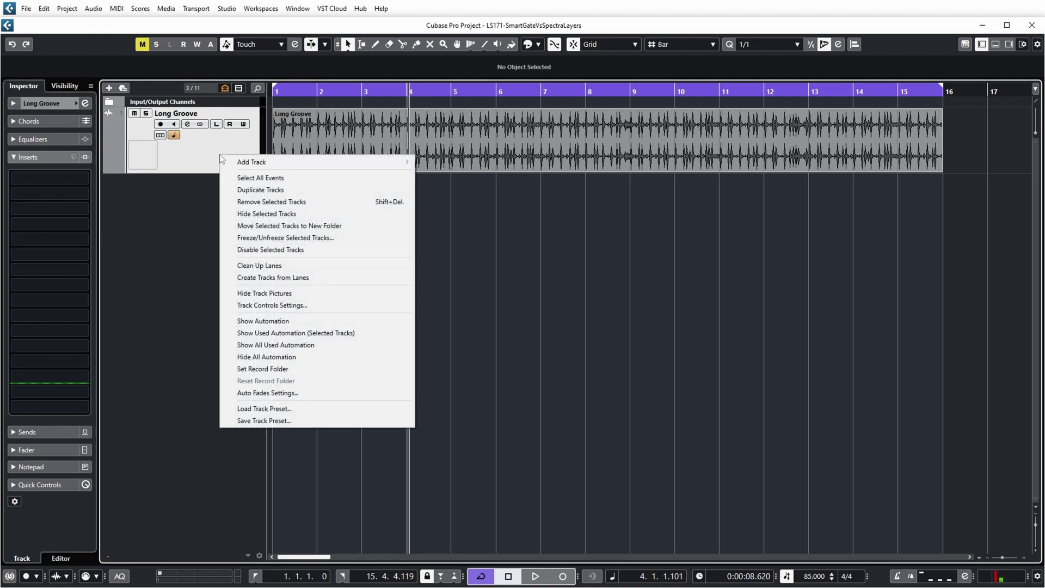
pyautogui.click(270, 189)
pyautogui.doubleClick(166, 179)
pyautogui.write('Sonible - Kick')
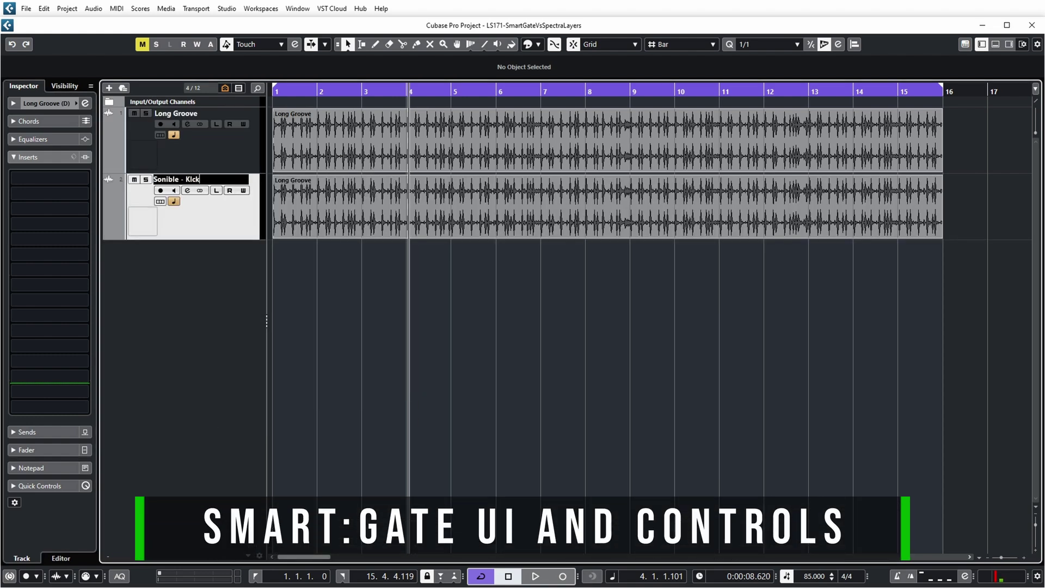
# - Solo the Sonible - Kick track and load smartGate in its first insert slot
pyautogui.click(146, 180)
pyautogui.click(49, 178)
pyautogui.click(60, 254)
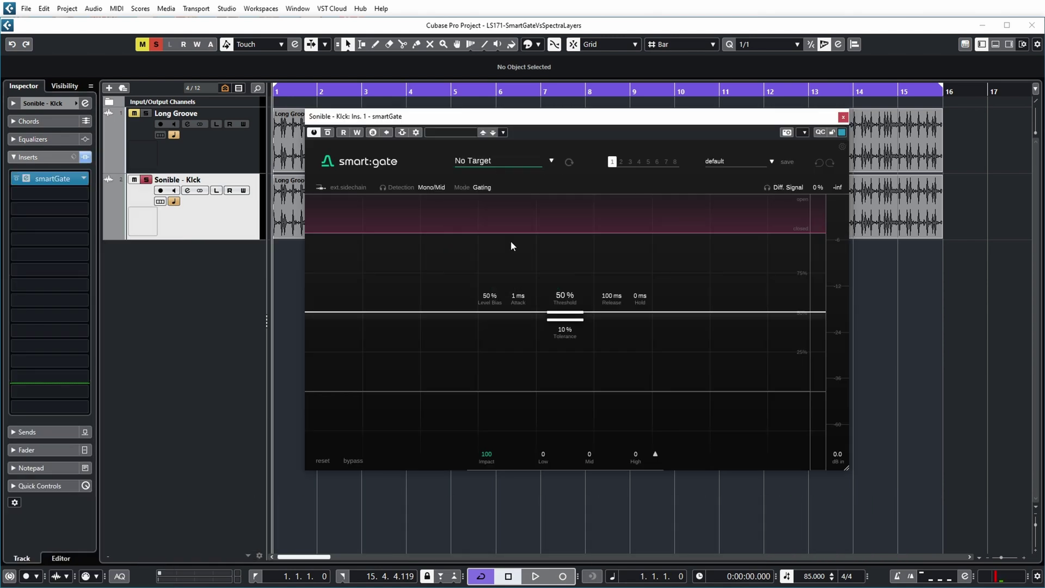
# - Audition the gate without a target at 90% threshold and 3% tolerance during playback, and reset the plug-in's settings
pyautogui.press('space')
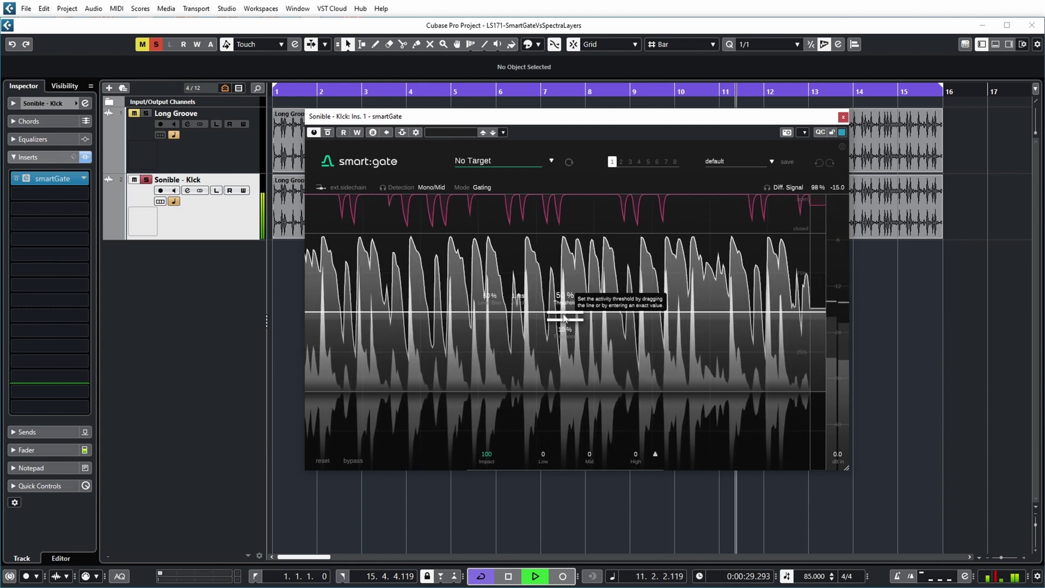
pyautogui.moveTo(532, 314)
pyautogui.mouseDown()
pyautogui.moveTo(535, 254)
pyautogui.moveTo(521, 337)
pyautogui.moveTo(521, 320)
pyautogui.mouseUp()
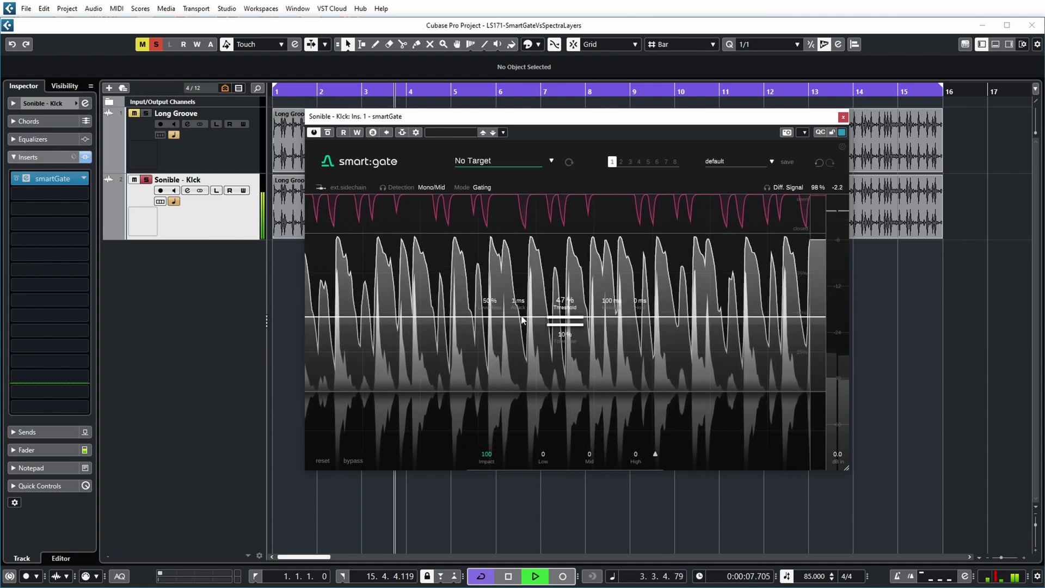
pyautogui.moveTo(521, 316); pyautogui.dragTo(482, 252)
pyautogui.moveTo(560, 265); pyautogui.dragTo(551, 259)
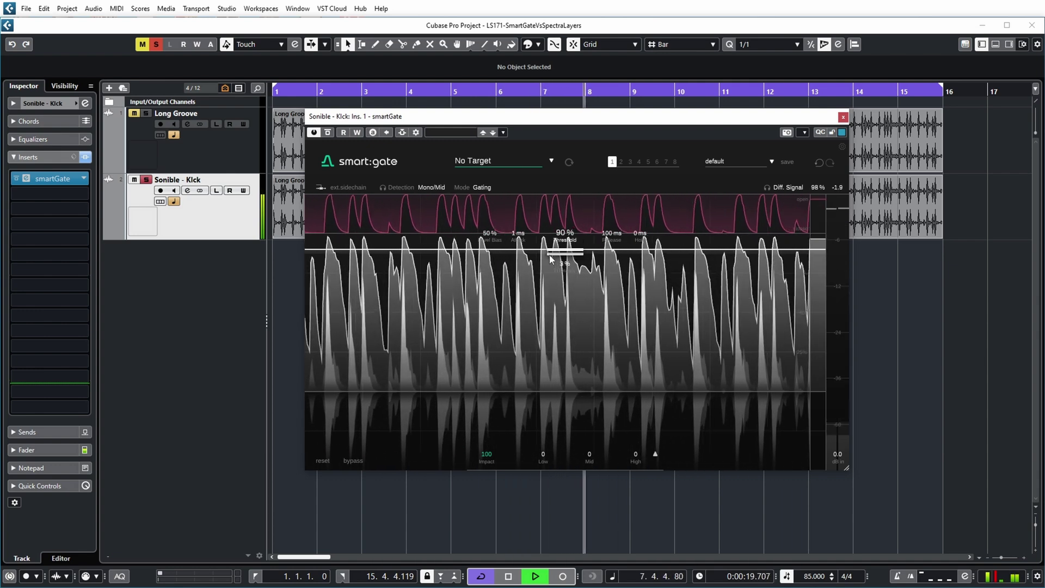
pyautogui.press('space')
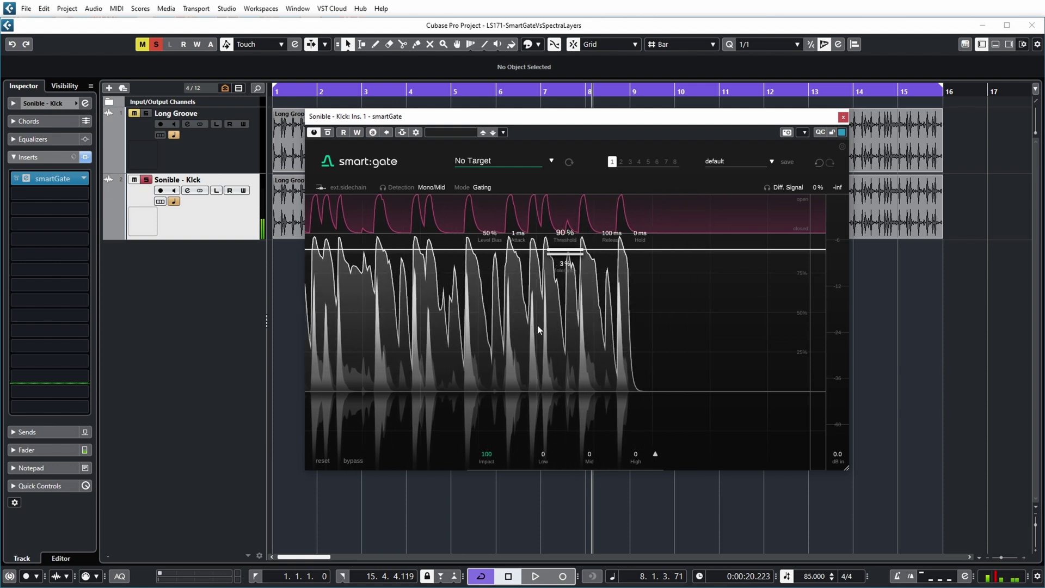
pyautogui.click(322, 461)
pyautogui.click(630, 347)
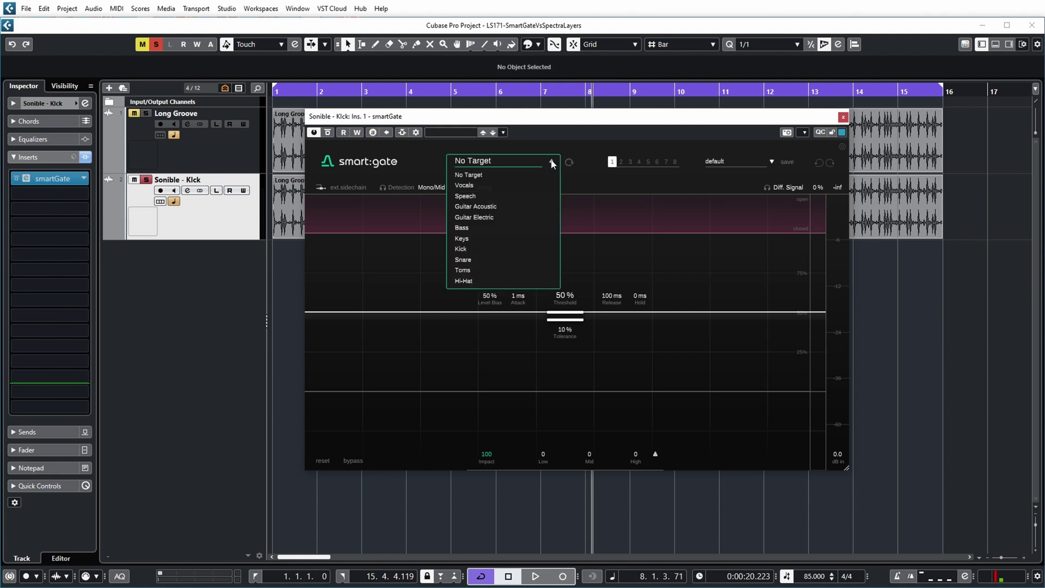
# - Set the gate's target to Kick and play the groove from the project start so the plug-in can detect it
pyautogui.click(460, 249)
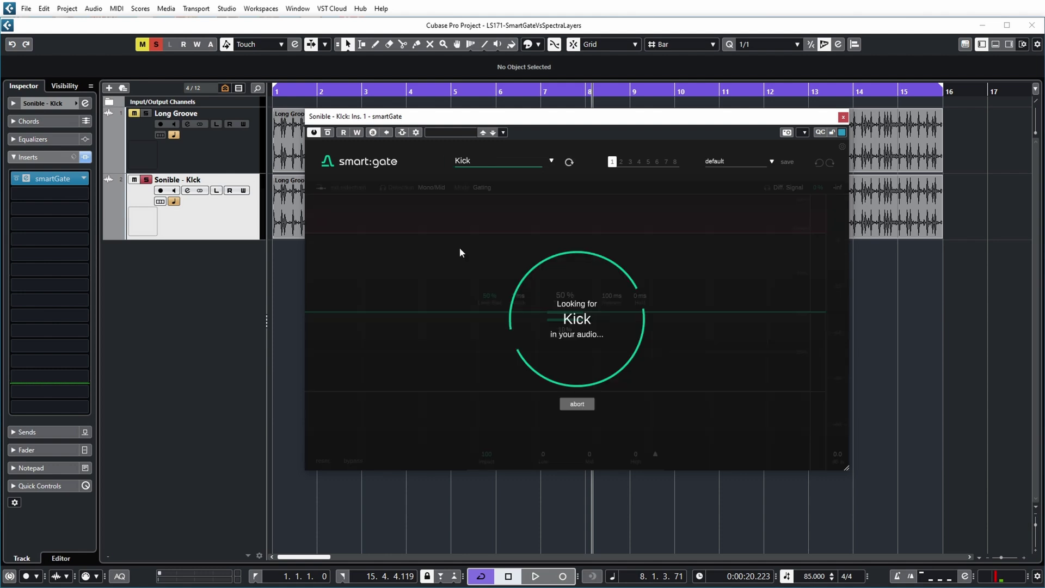
pyautogui.press('KP_Decimal')
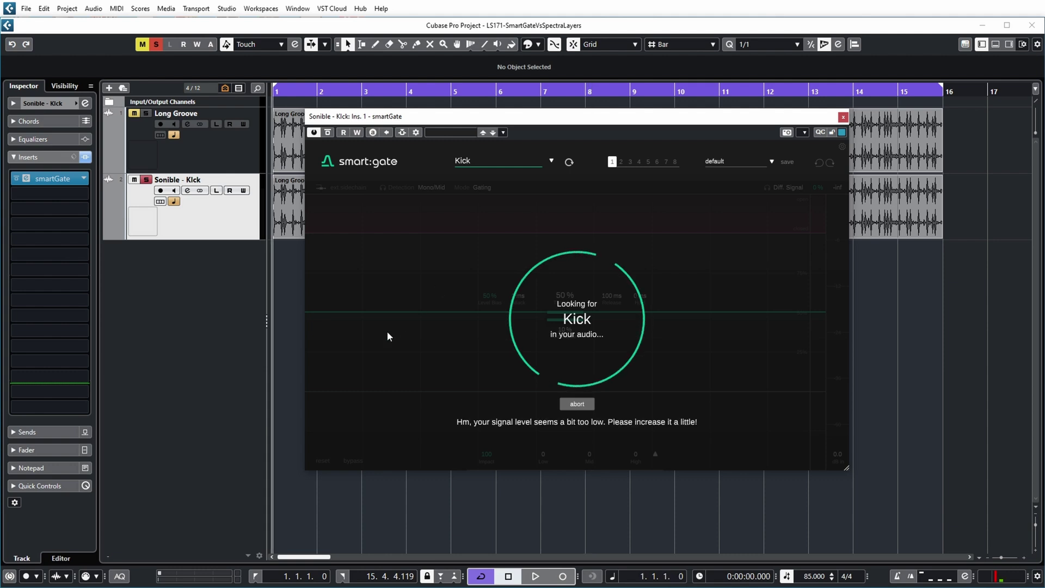
pyautogui.press('space')
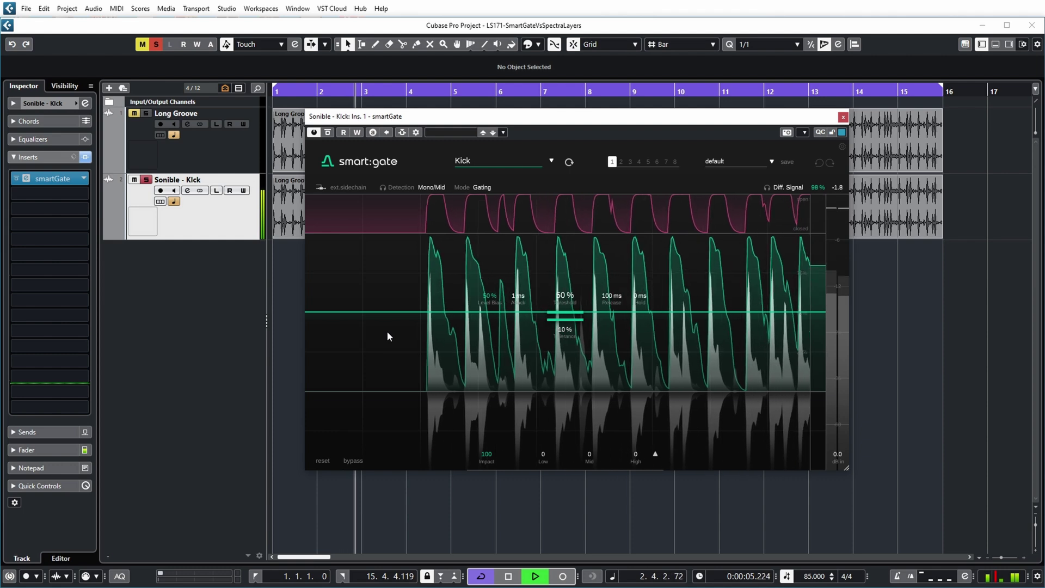
pyautogui.press('space')
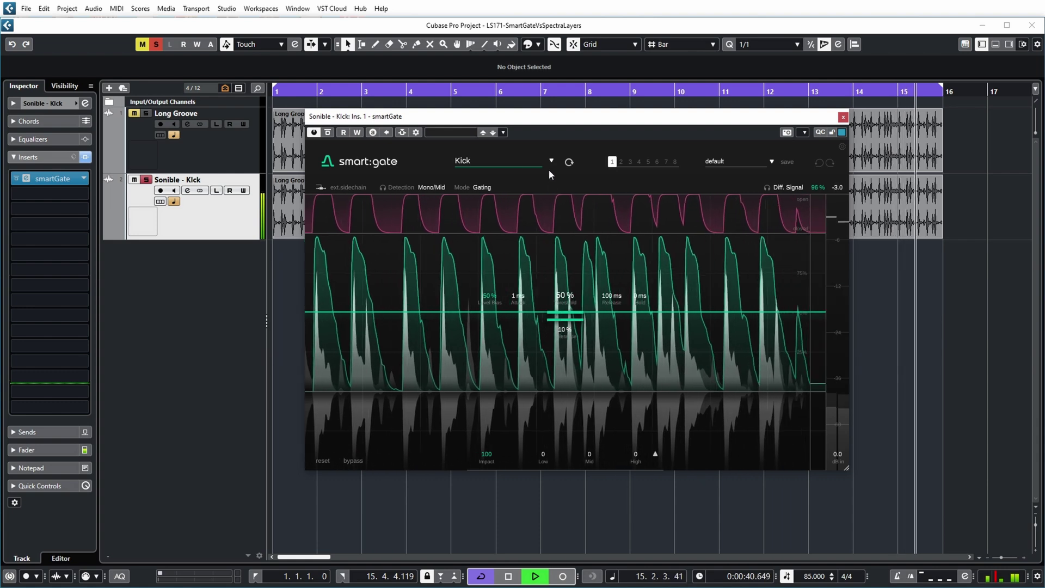
pyautogui.click(552, 161)
pyautogui.click(552, 161)
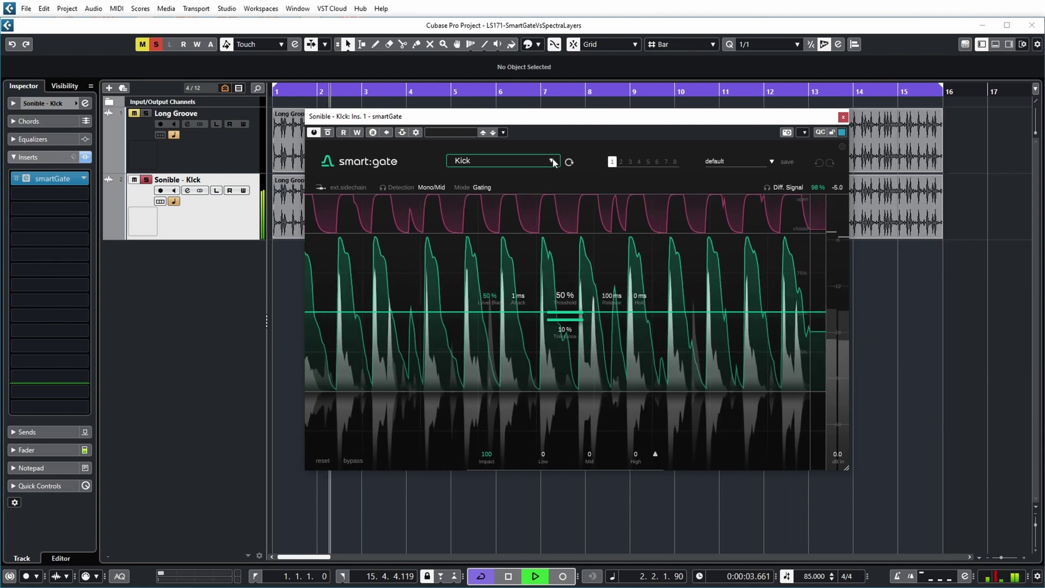
# - Set the kick gate's threshold to 71% and shorten its release time while playing the groove
pyautogui.moveTo(566, 315); pyautogui.dragTo(574, 276)
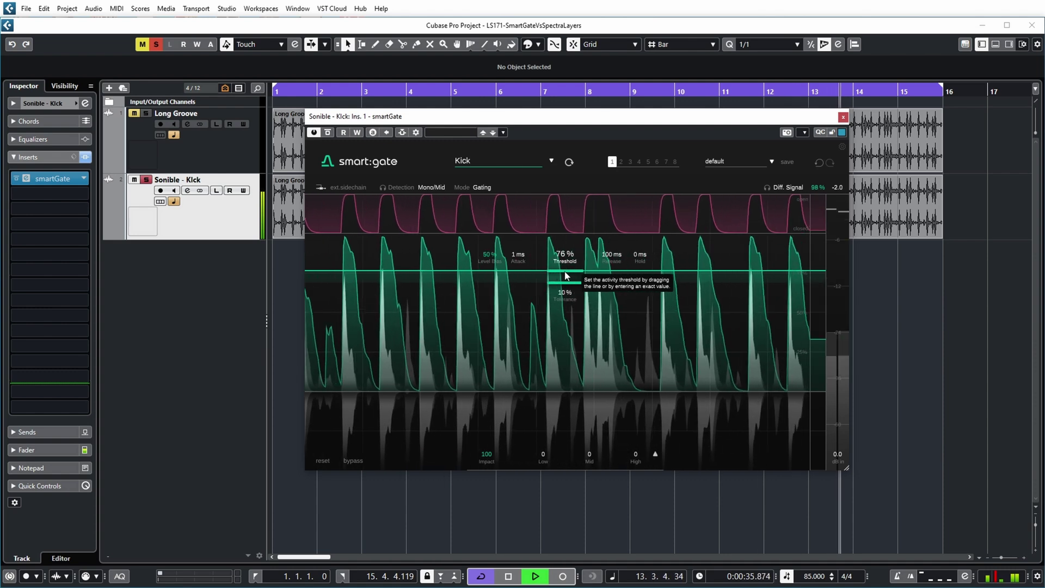
pyautogui.moveTo(565, 276); pyautogui.dragTo(590, 283)
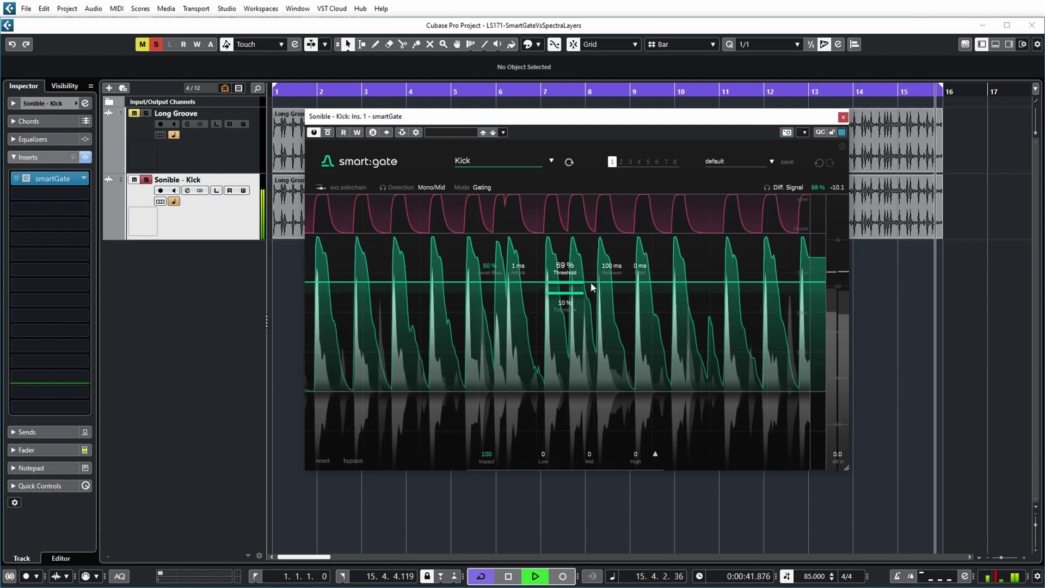
pyautogui.moveTo(591, 282); pyautogui.dragTo(591, 280)
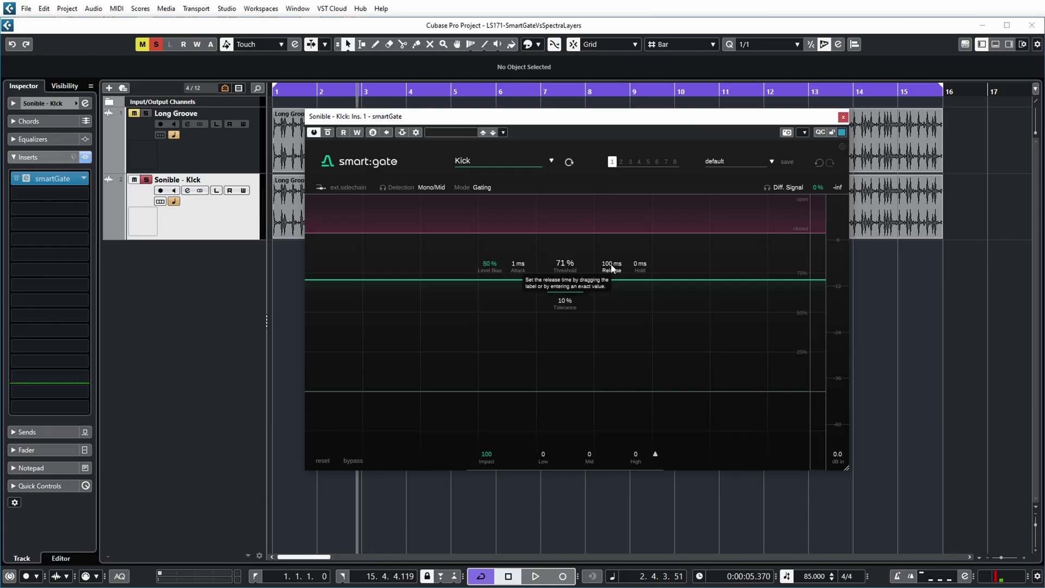
pyautogui.press('space')
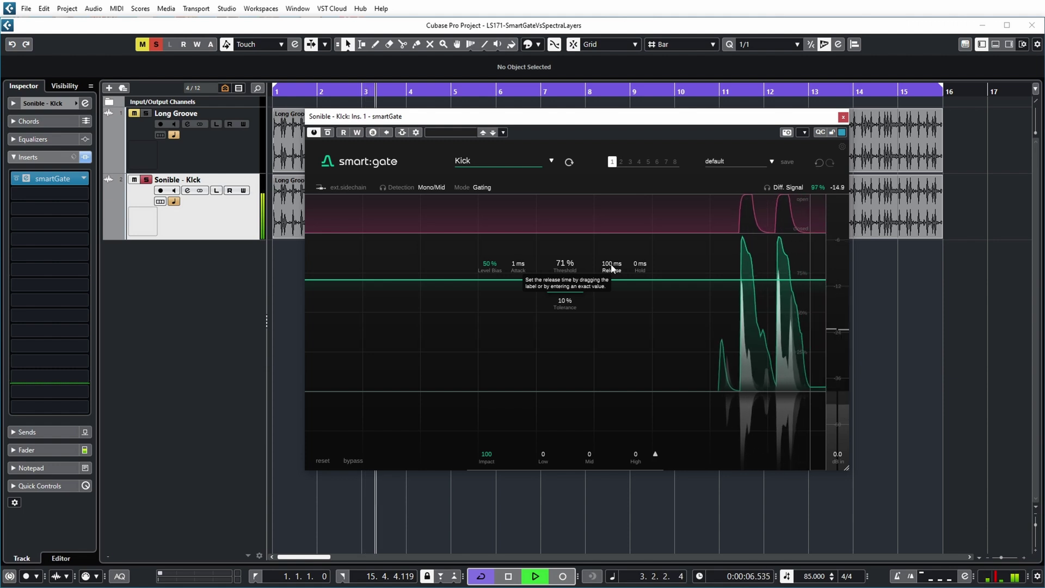
pyautogui.moveTo(611, 267); pyautogui.dragTo(615, 282)
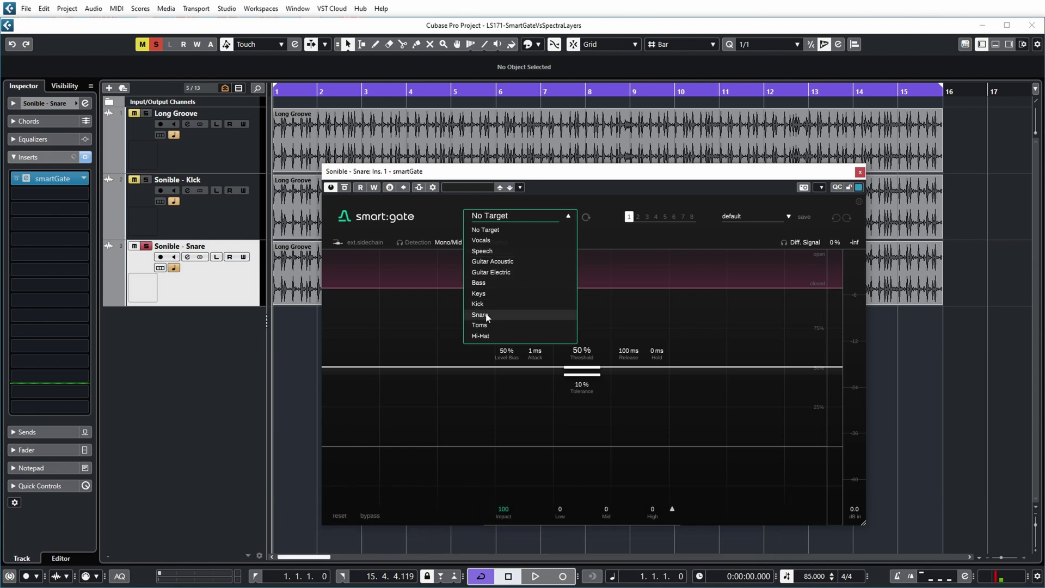
# - Set the gate's target on the Sonible - Snare track to Snare and play the groove for detection
pyautogui.click(479, 315)
pyautogui.press('space')
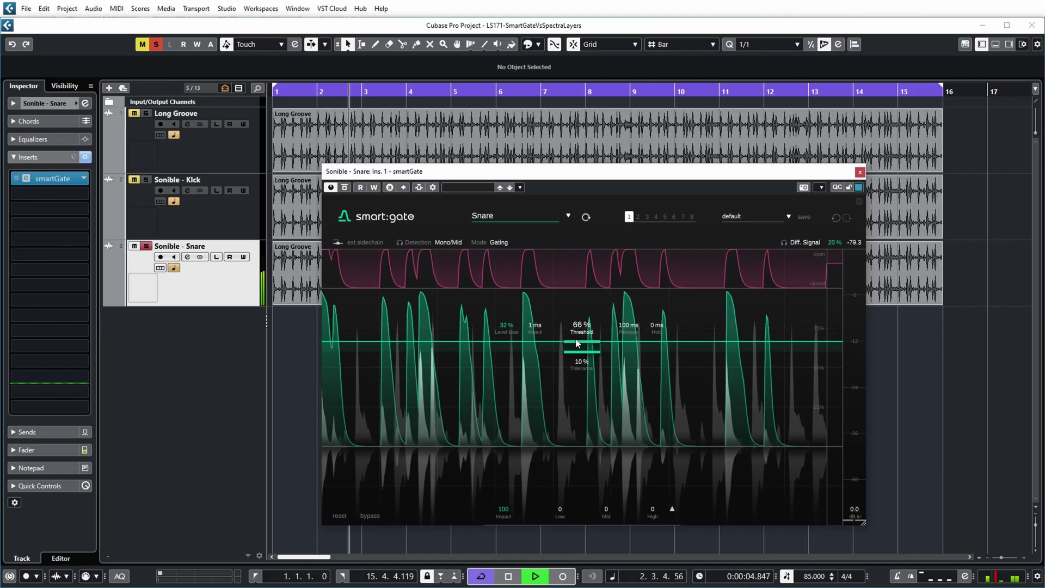
# - Set the snare gate's threshold to 63% and its release to 11 ms during playback
pyautogui.click(572, 344)
pyautogui.moveTo(573, 344); pyautogui.dragTo(569, 352)
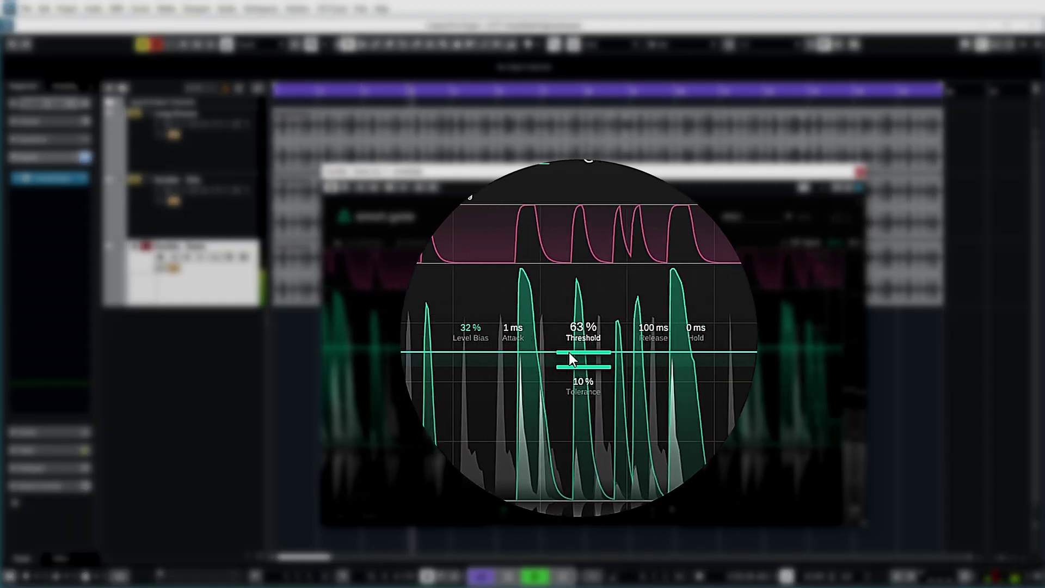
pyautogui.moveTo(652, 338); pyautogui.dragTo(652, 364)
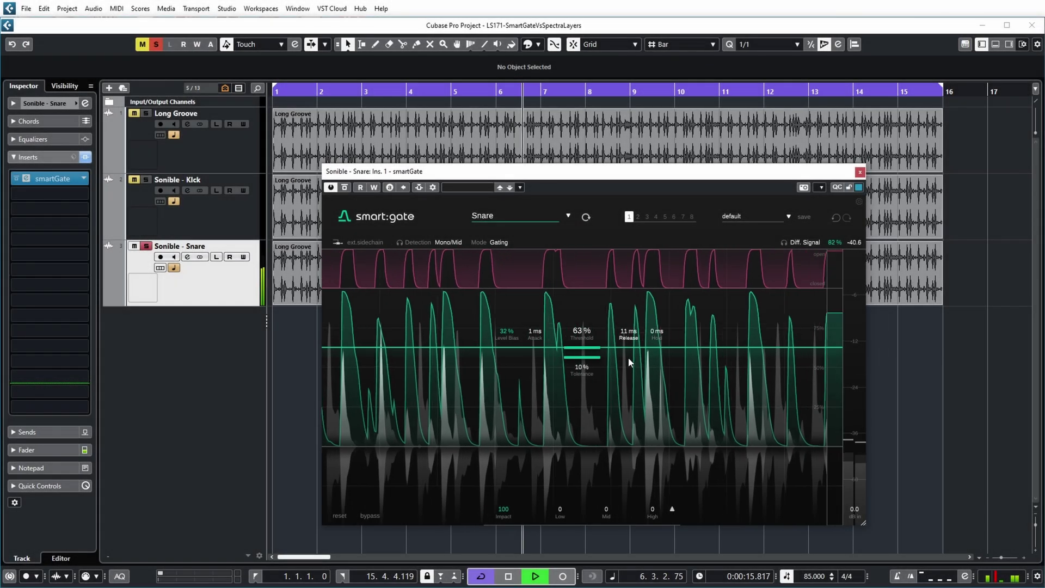
pyautogui.moveTo(628, 357); pyautogui.dragTo(628, 357)
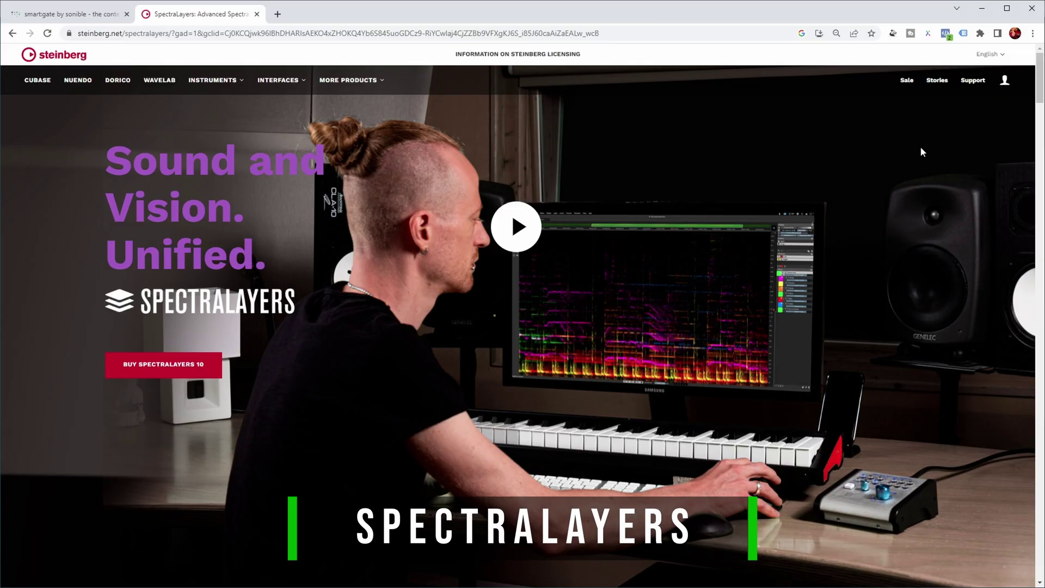
# - Read through Steinberg's SpectraLayers product page, including the sections on artificial intelligence, ARA and audio refabrication
pyautogui.scroll(-10, 564, 232)
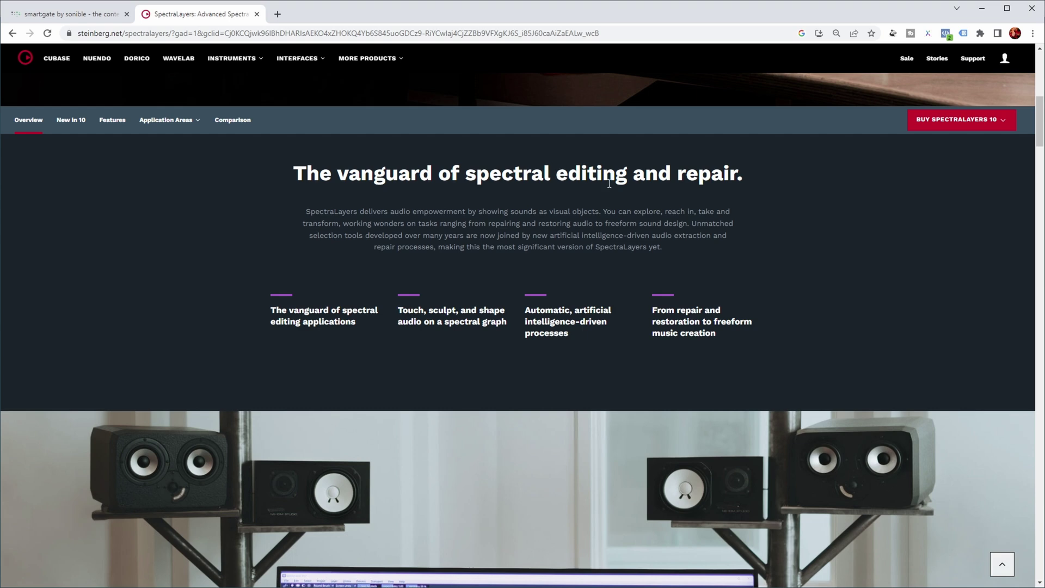
pyautogui.scroll(-8, 487, 296)
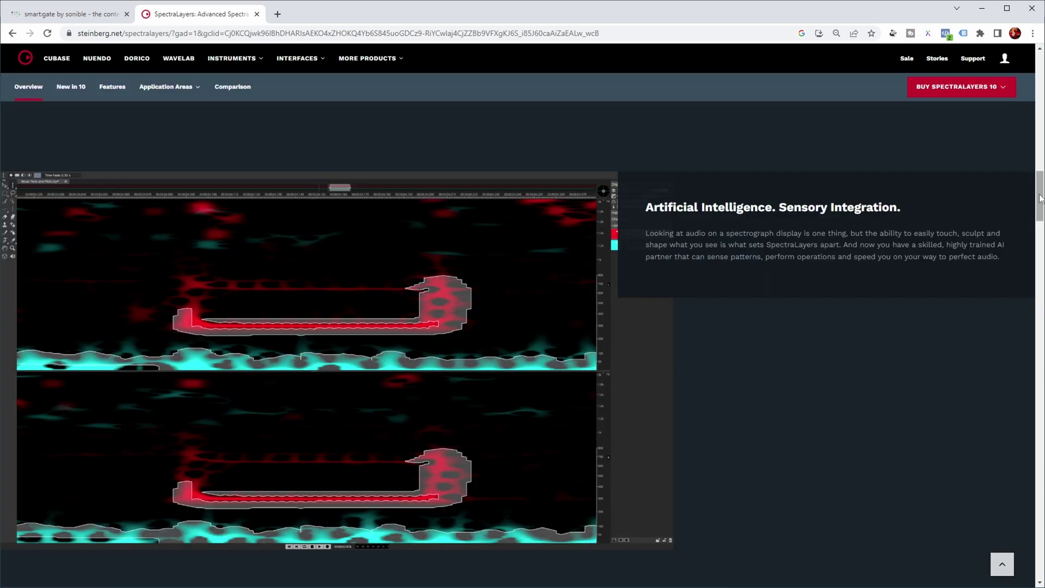
pyautogui.moveTo(1041, 198); pyautogui.dragTo(1039, 381)
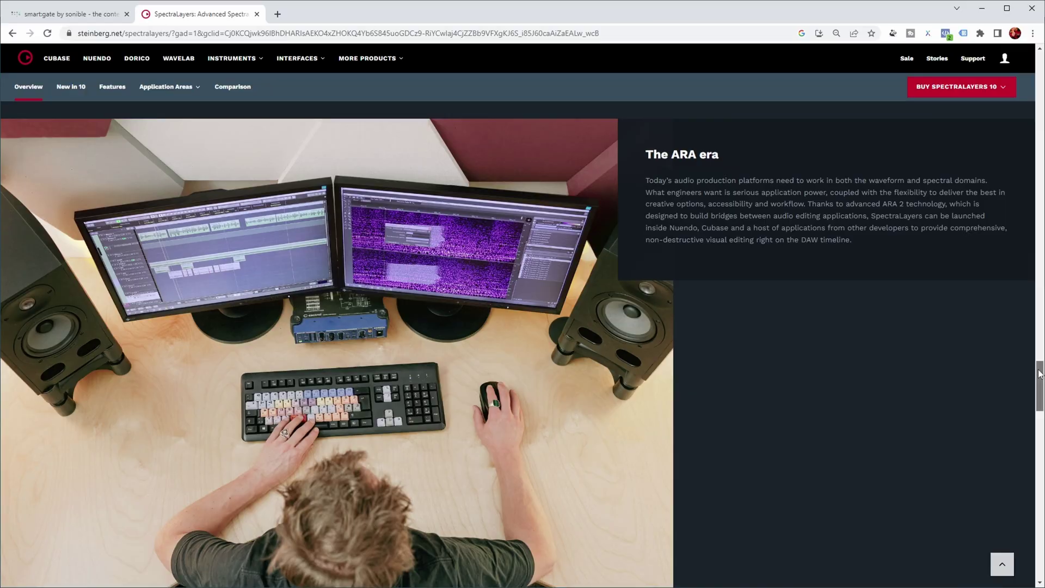
pyautogui.scroll(-8, 836, 359)
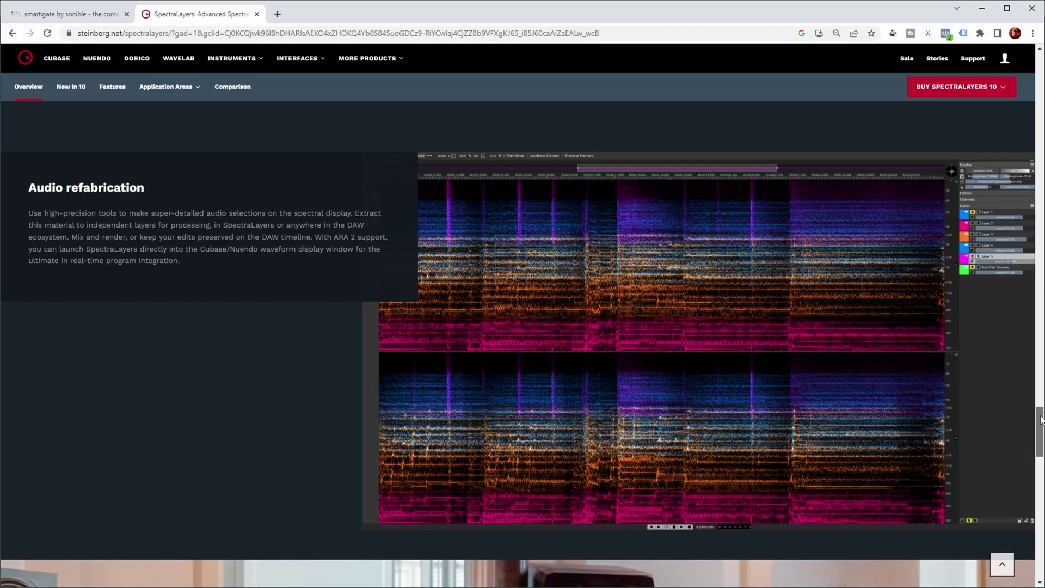
pyautogui.scroll(-15, 888, 364)
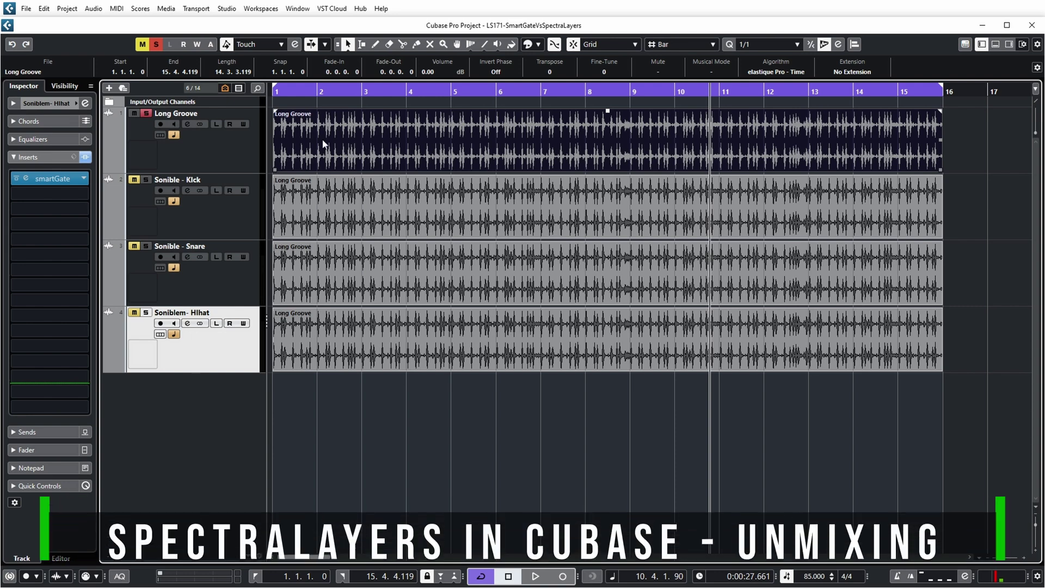
# - Apply the SpectraLayers extension to the audio event on the original Long Groove track
pyautogui.click(94, 9)
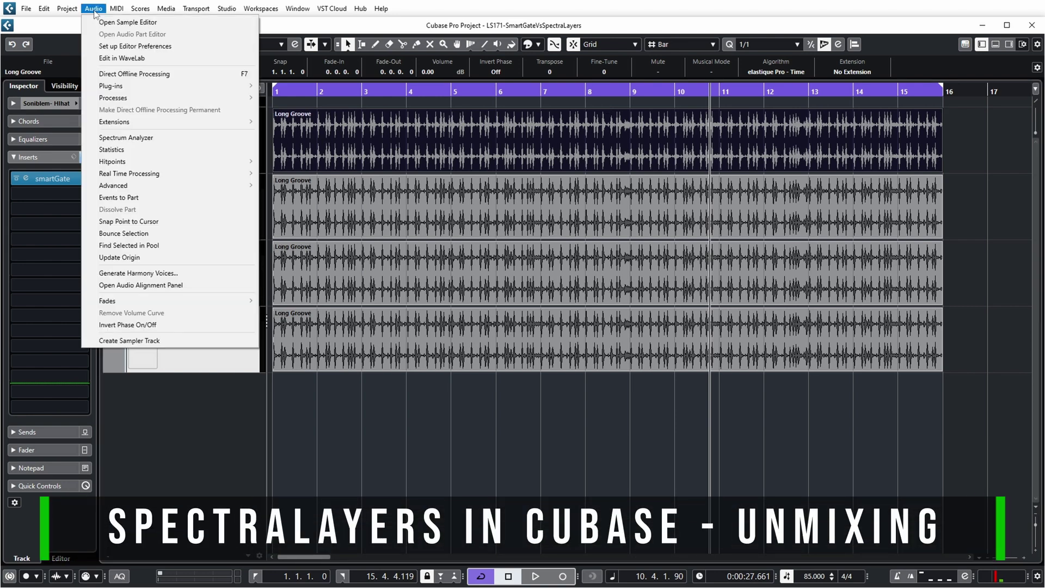
pyautogui.moveTo(116, 123)
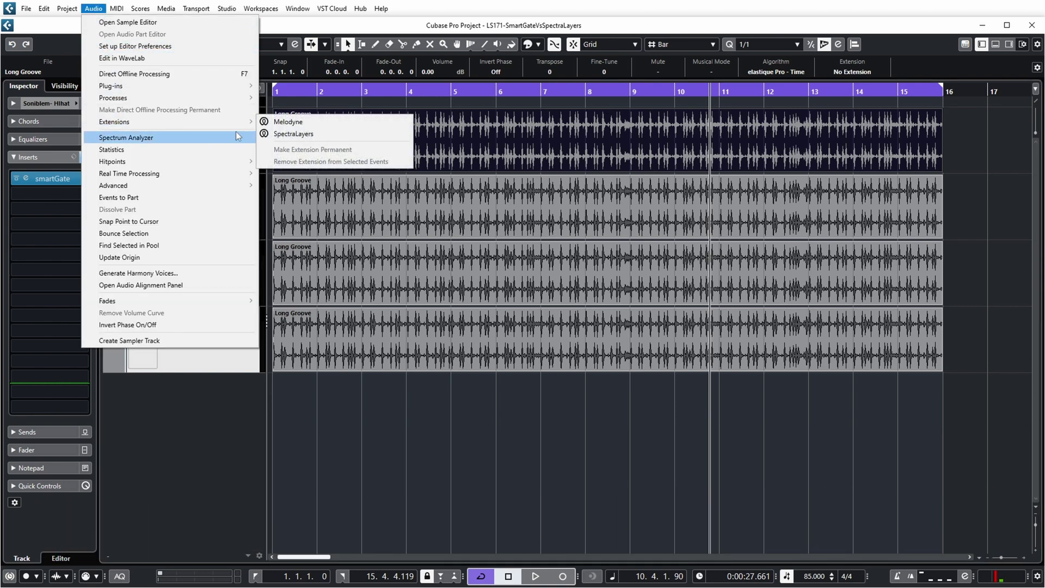
pyautogui.click(293, 134)
pyautogui.moveTo(609, 98); pyautogui.dragTo(607, 99)
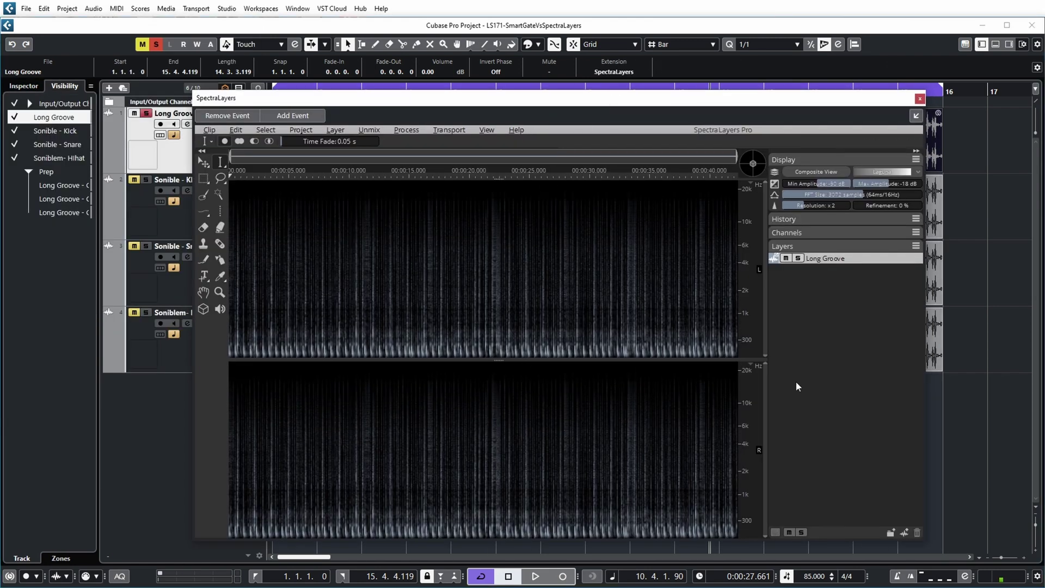
# - Unmix the Long Groove audio into separate kick, snare and cymbals layers with the Drums unmix
pyautogui.click(370, 130)
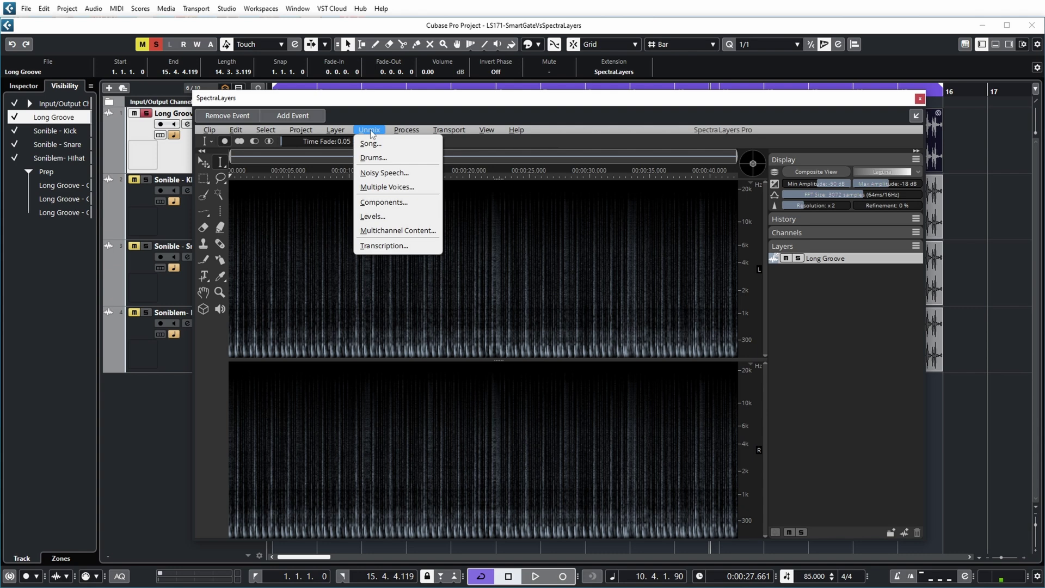
pyautogui.click(373, 157)
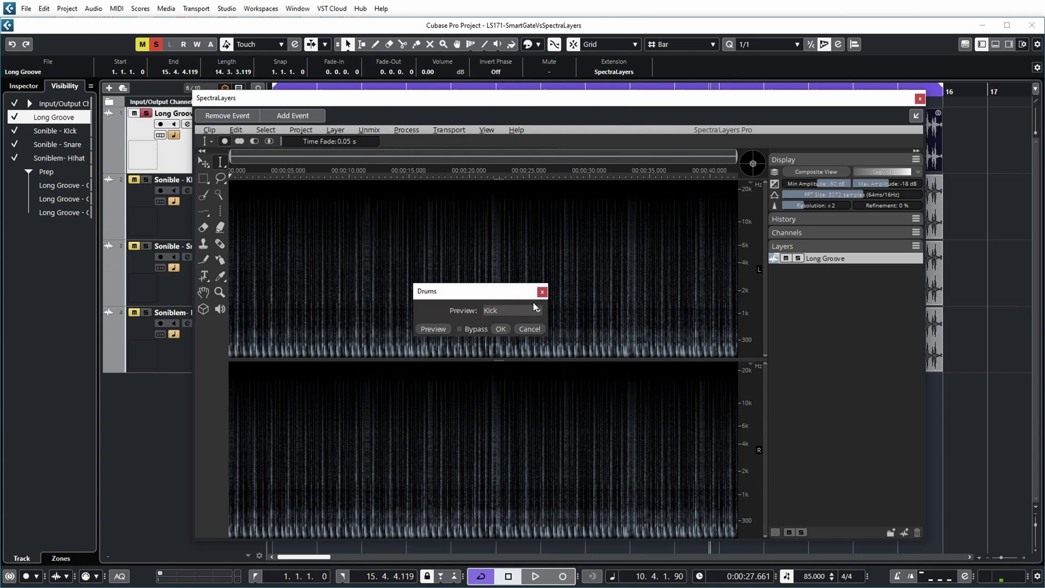
pyautogui.click(537, 312)
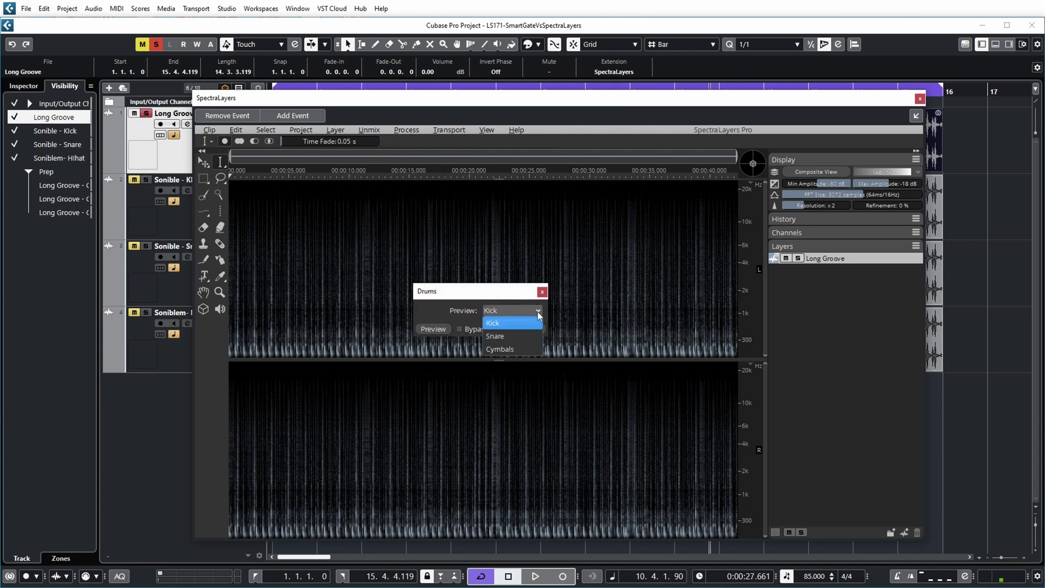
pyautogui.click(506, 293)
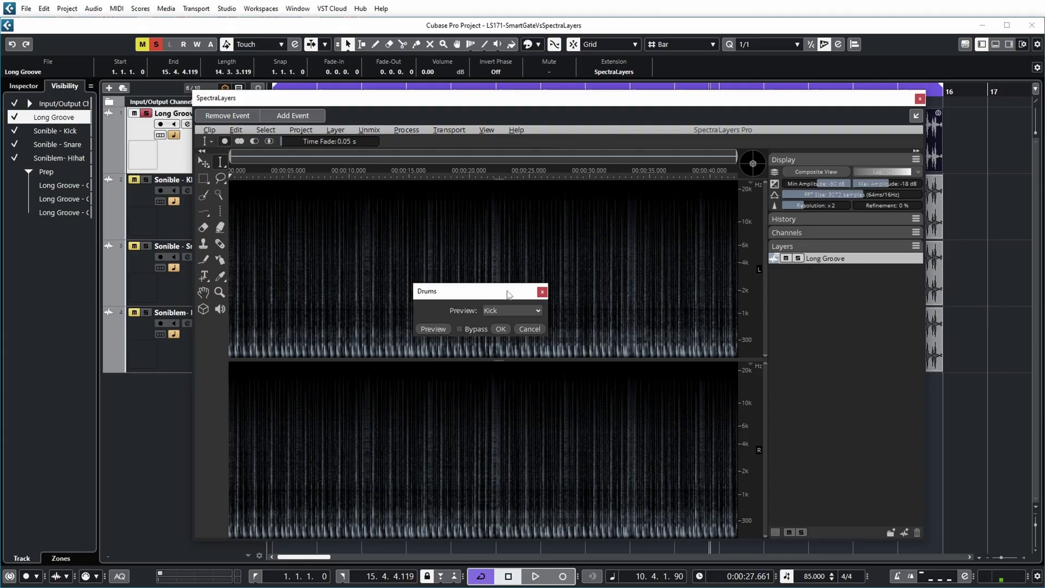
pyautogui.click(500, 328)
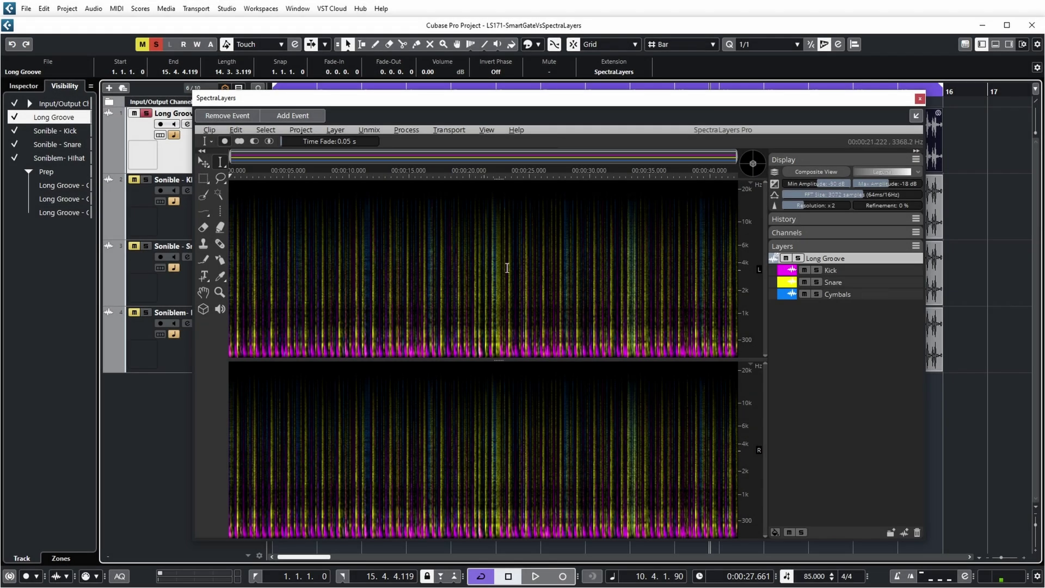
# - Play the groove and audition the unmixed Kick, Snare and Cymbals layers one at a time in solo
pyautogui.click(816, 271)
pyautogui.press('space')
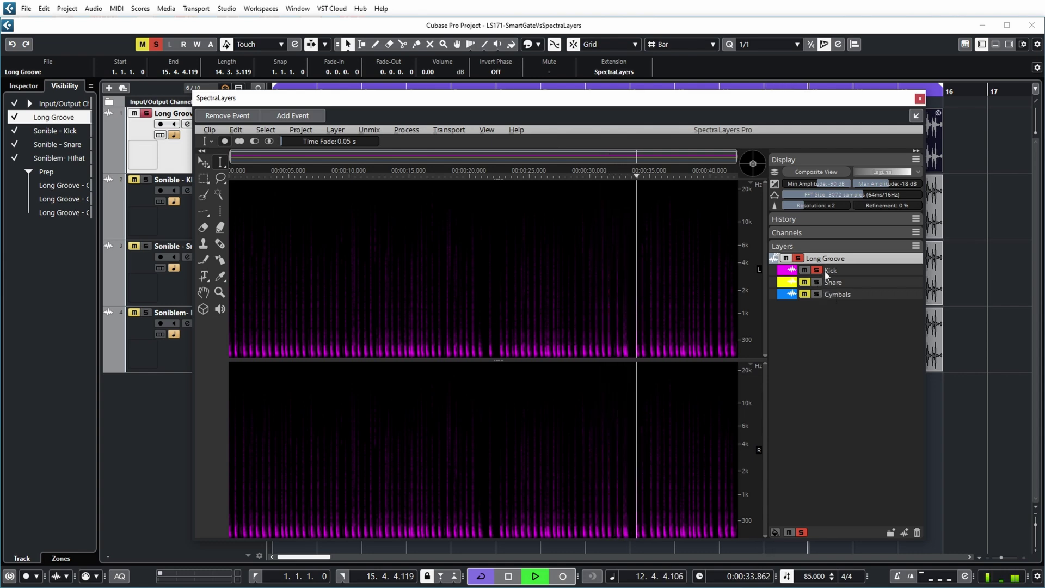
pyautogui.click(817, 282)
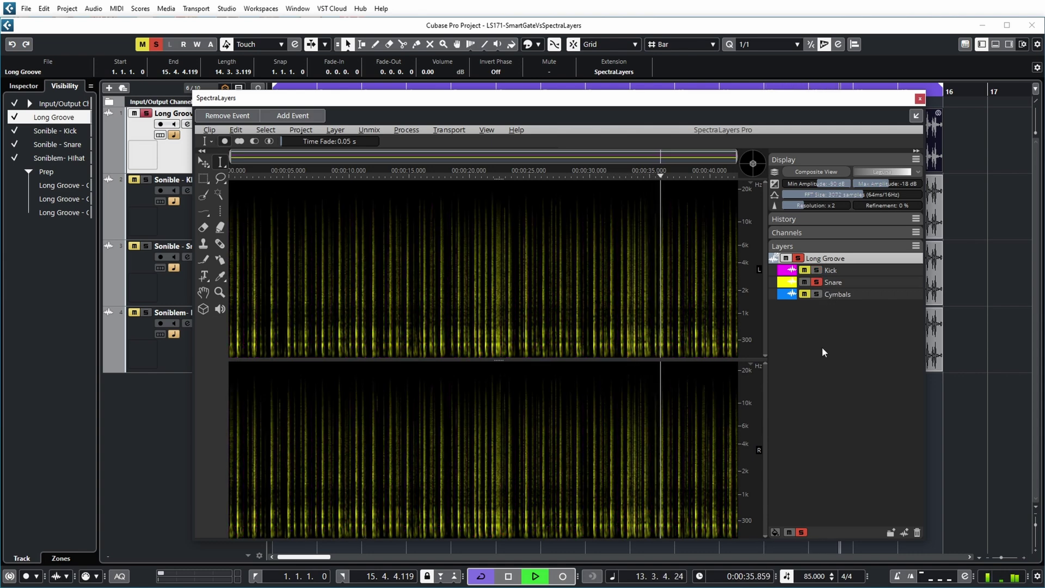
pyautogui.click(817, 294)
pyautogui.click(816, 282)
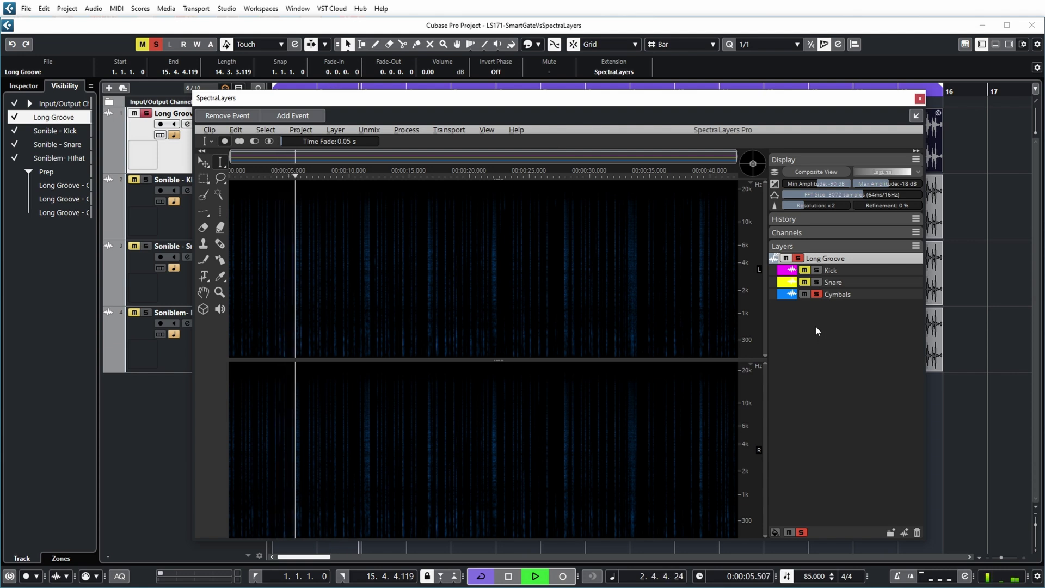
pyautogui.press('space')
# - Move the unmixed Kick, Snare and Cymbals layers into the project as new tracks below the Sonible tracks, and close the spectral editor
pyautogui.moveTo(683, 98); pyautogui.dragTo(779, 93)
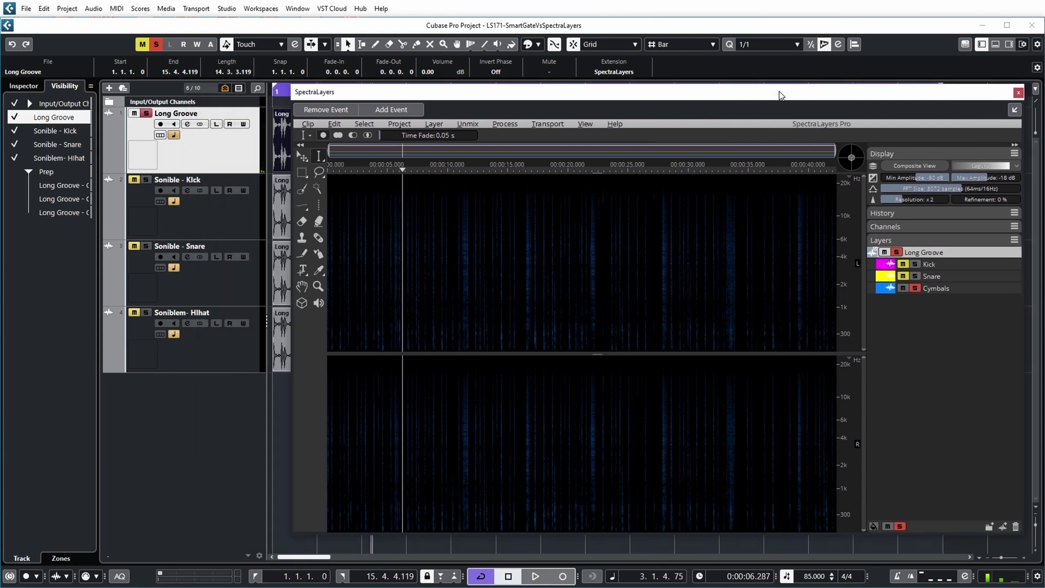
pyautogui.click(981, 265)
pyautogui.moveTo(977, 266); pyautogui.dragTo(280, 402)
pyautogui.moveTo(931, 264); pyautogui.dragTo(220, 511)
pyautogui.click(1017, 92)
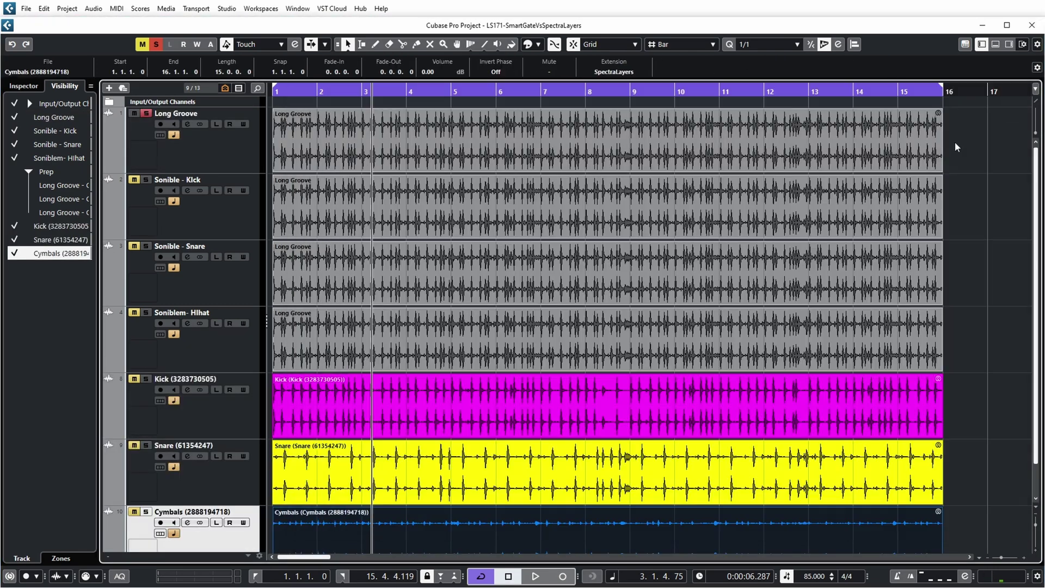
# - Rename the three new unmixed tracks as SL-Kick, SL-Snare and SL-Cymbals
pyautogui.doubleClick(237, 377)
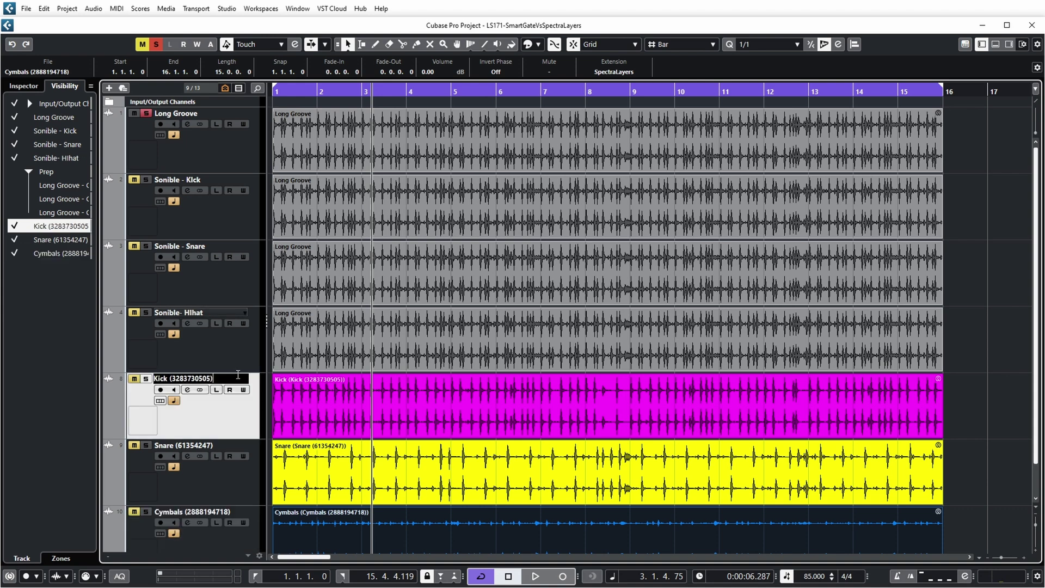
pyautogui.press('Home')
pyautogui.write('SL-')
pyautogui.click(214, 448)
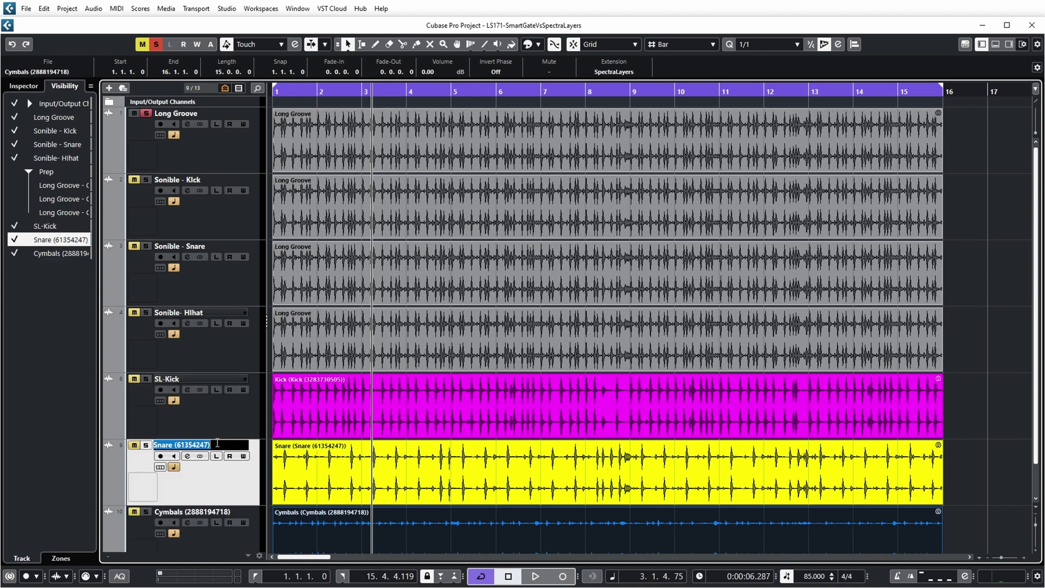
pyautogui.press('Tab')
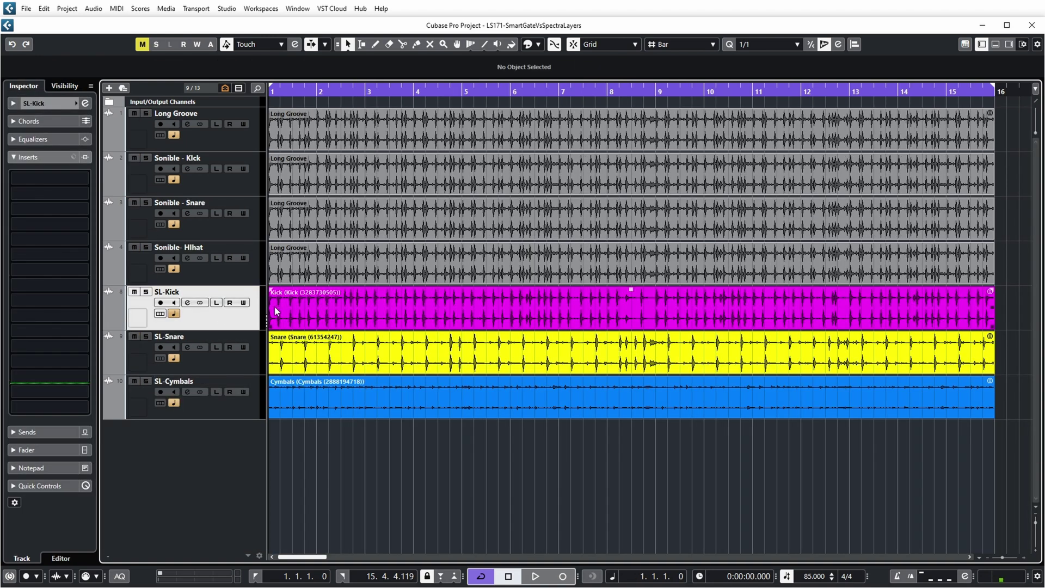
# - Play the project from the start and solo the SL-Kick, SL-Snare and SL-Cymbals tracks in turn
pyautogui.press('space')
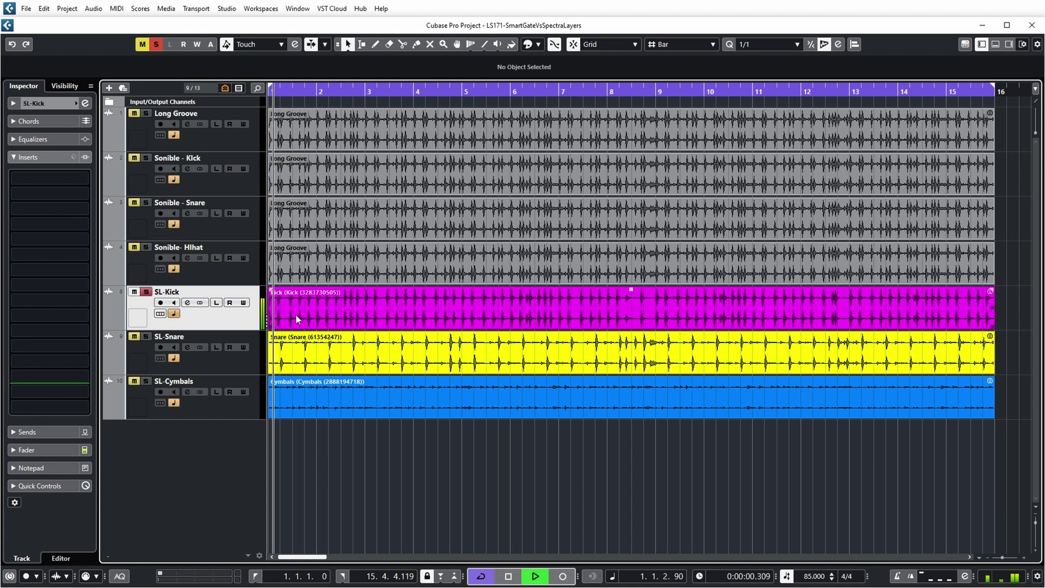
pyautogui.keyDown('ctrl'); pyautogui.click(145, 336); pyautogui.keyUp('ctrl')
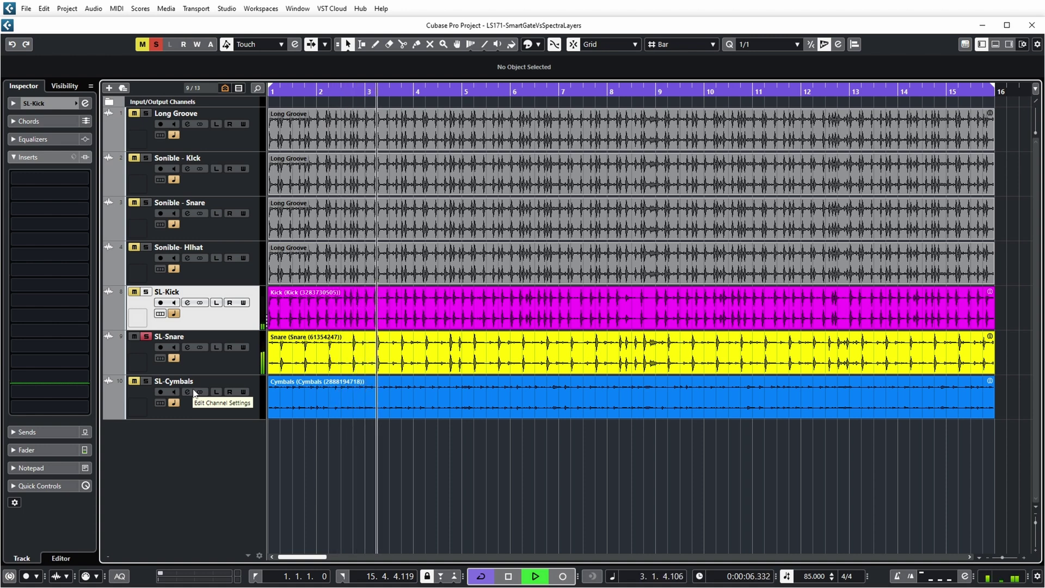
pyautogui.keyDown('ctrl'); pyautogui.click(144, 381); pyautogui.keyUp('ctrl')
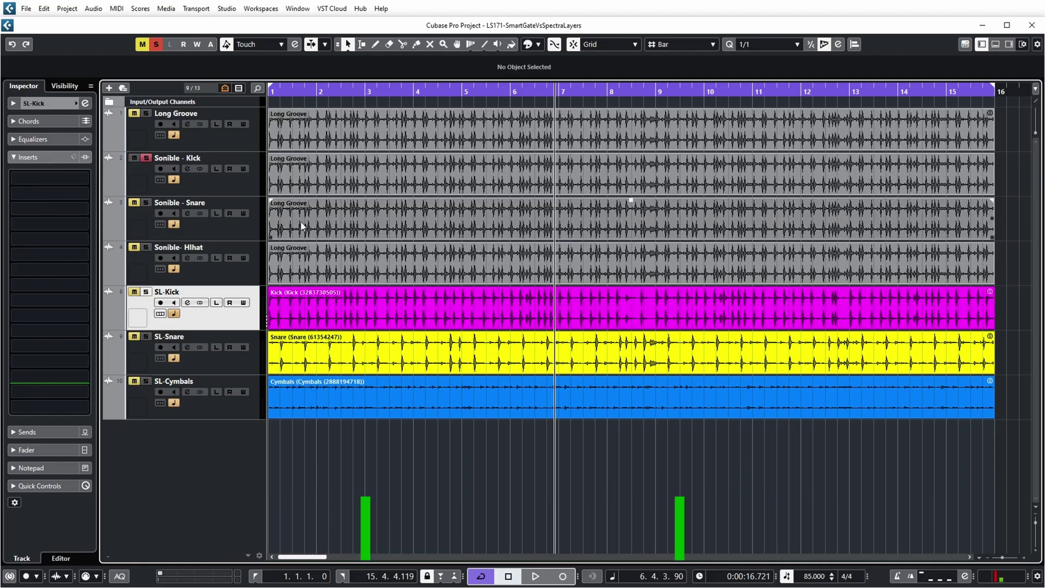
# - Compare the two kick separations by alternating solo between Sonible - Kick and SL-Kick during playback
pyautogui.press('space')
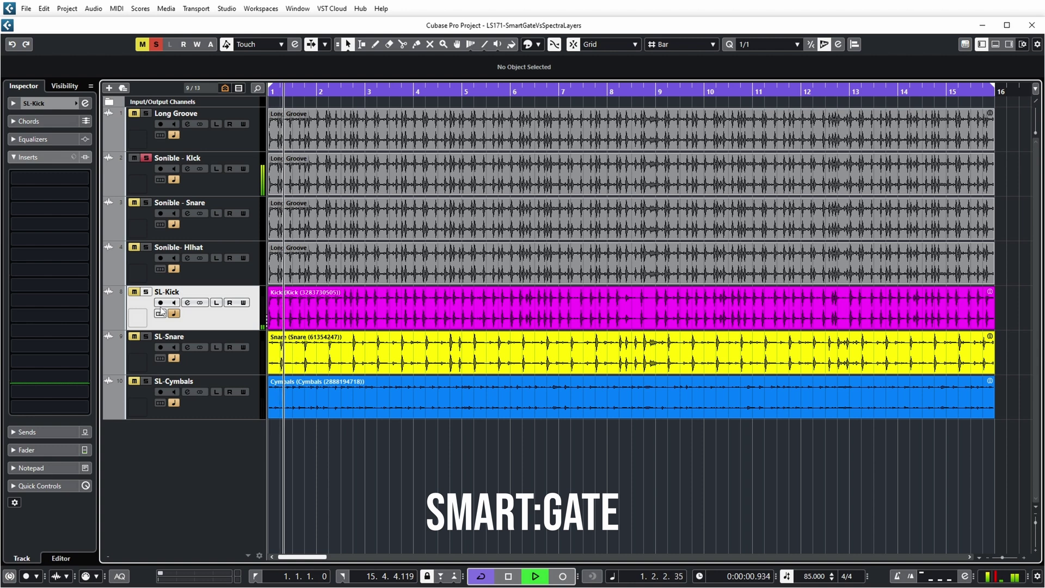
pyautogui.click(147, 297)
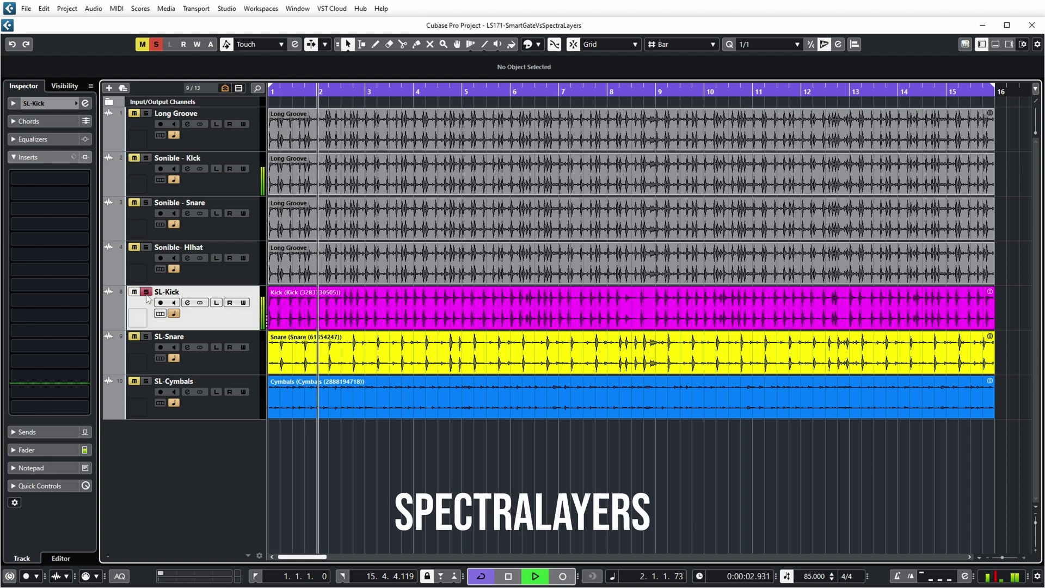
pyautogui.keyDown('ctrl'); pyautogui.click(146, 158); pyautogui.keyUp('ctrl')
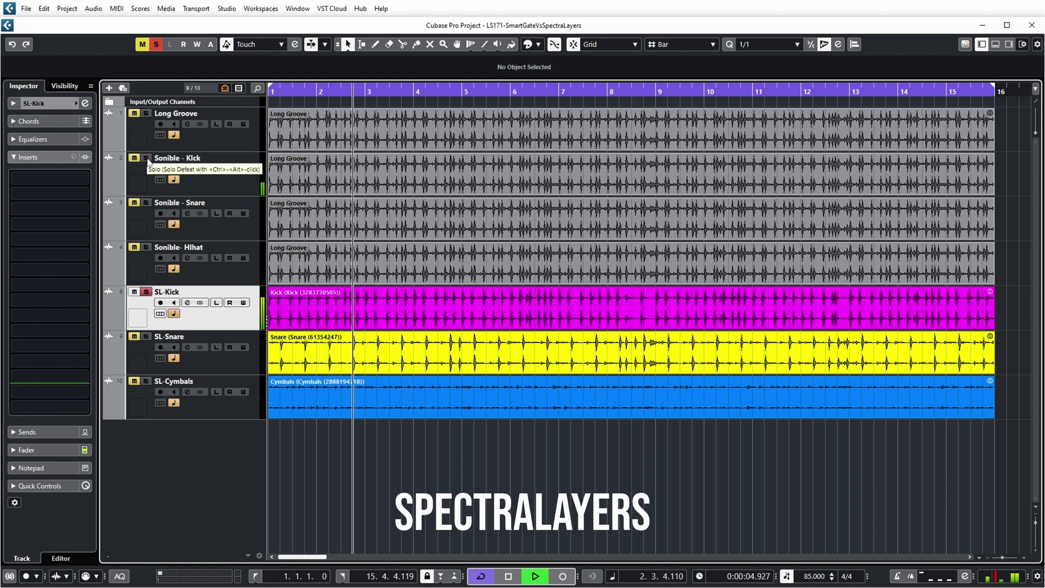
pyautogui.keyDown('ctrl'); pyautogui.click(147, 292); pyautogui.keyUp('ctrl')
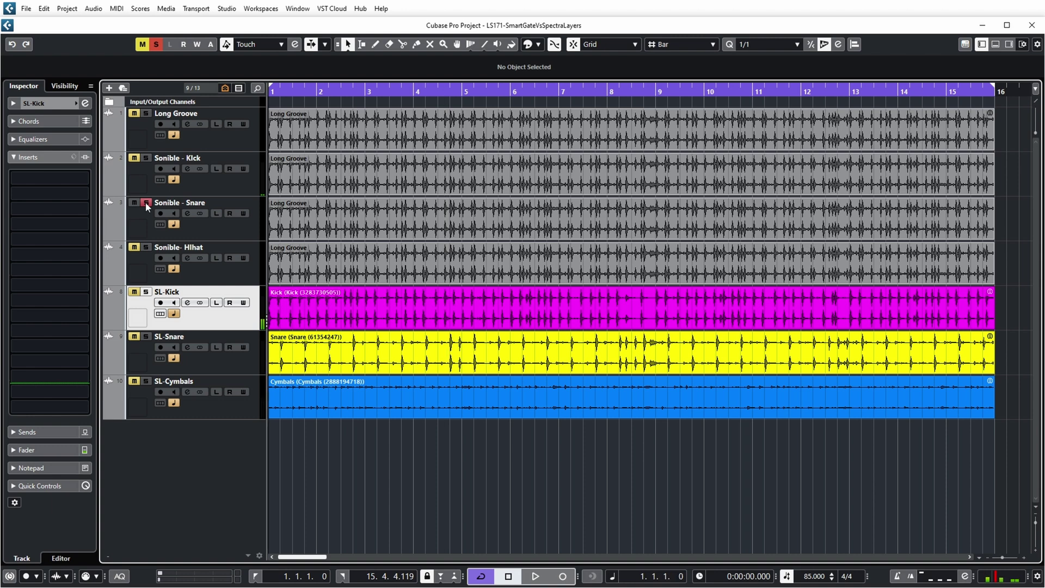
# - Compare the two snare separations by alternating exclusive solo between Sonible - Snare and SL-Snare during playback
pyautogui.keyDown('ctrl'); pyautogui.click(146, 203); pyautogui.keyUp('ctrl')
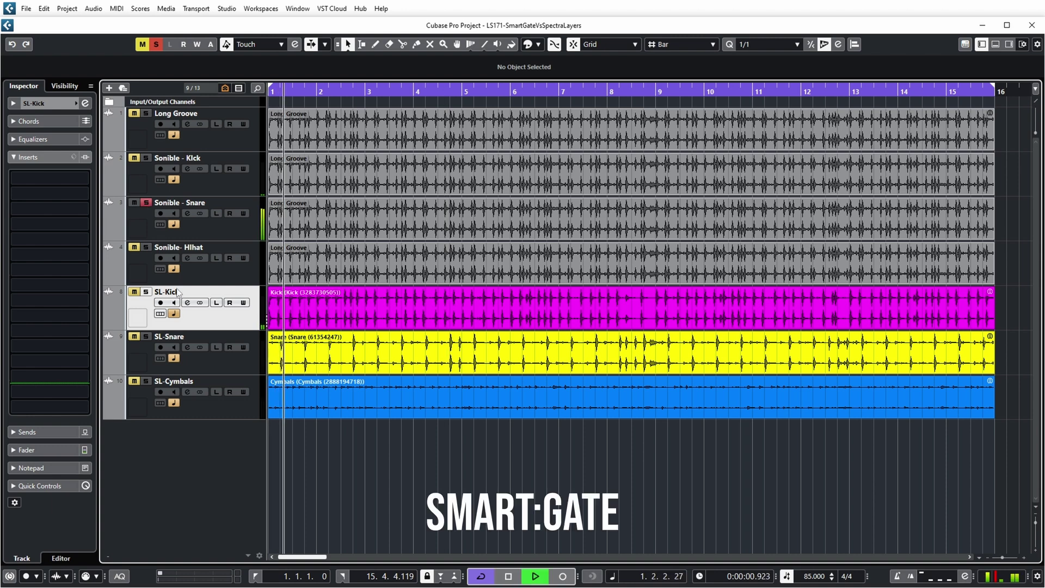
pyautogui.keyDown('ctrl'); pyautogui.click(147, 337); pyautogui.keyUp('ctrl')
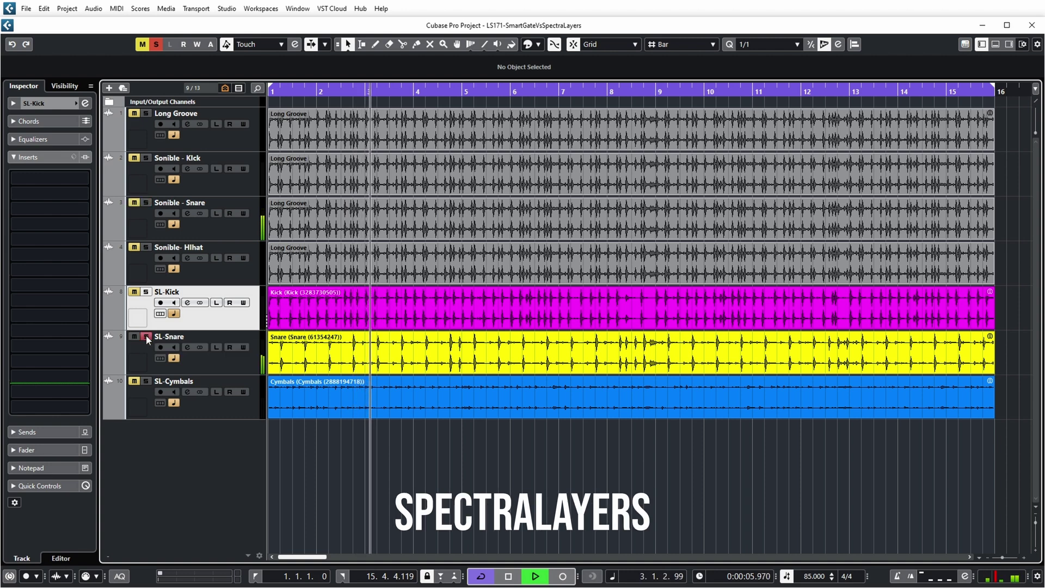
pyautogui.keyDown('ctrl'); pyautogui.click(146, 204); pyautogui.keyUp('ctrl')
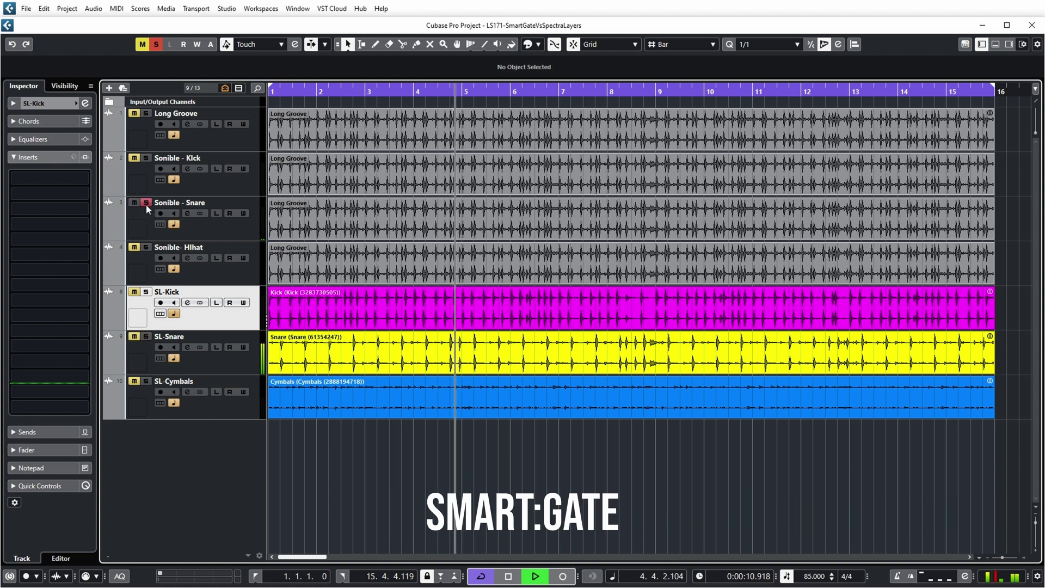
pyautogui.keyDown('ctrl'); pyautogui.click(146, 337); pyautogui.keyUp('ctrl')
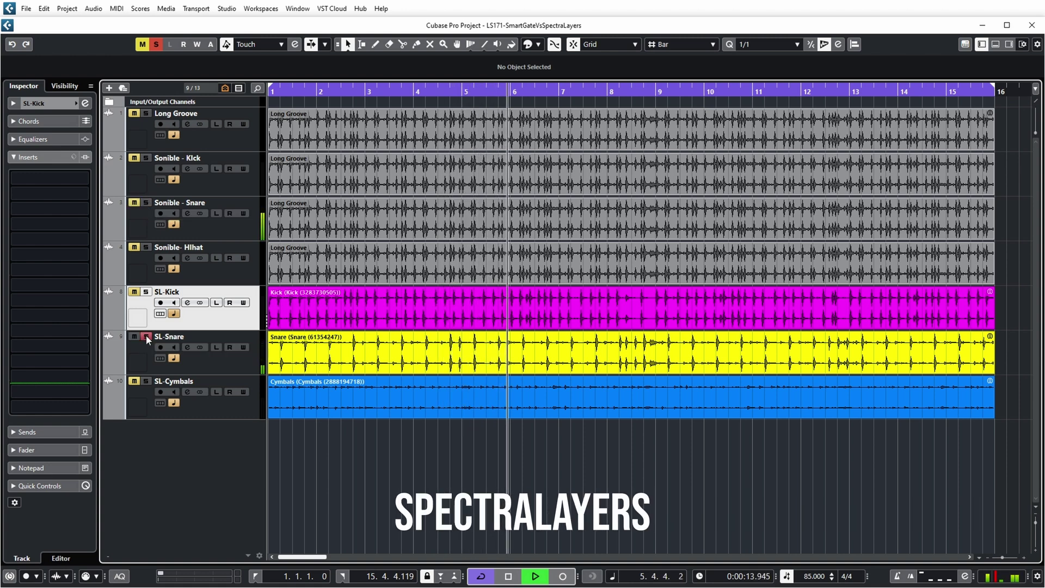
pyautogui.keyDown('ctrl'); pyautogui.click(146, 203); pyautogui.keyUp('ctrl')
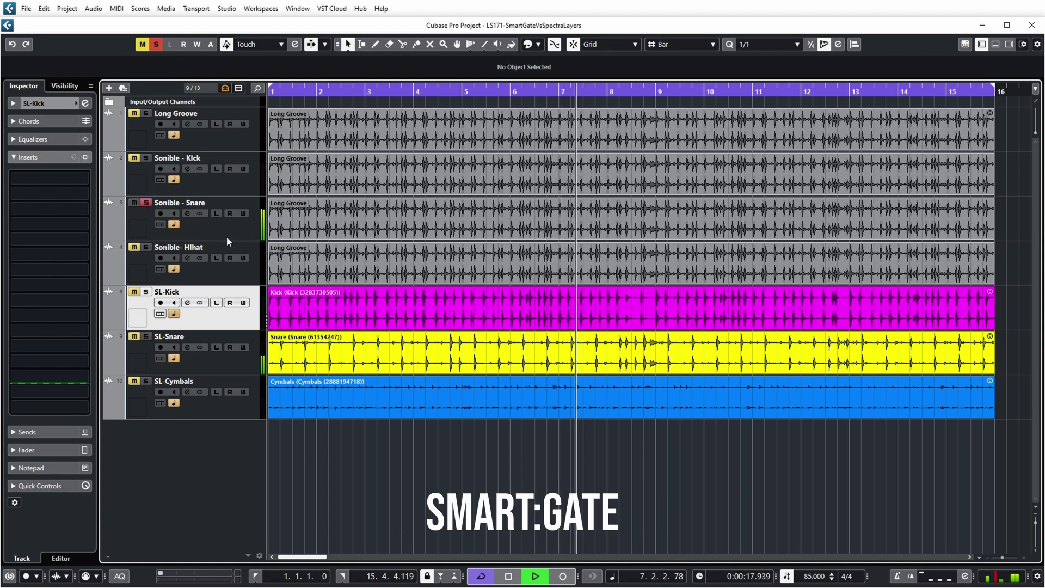
pyautogui.keyDown('ctrl'); pyautogui.click(145, 337); pyautogui.keyUp('ctrl')
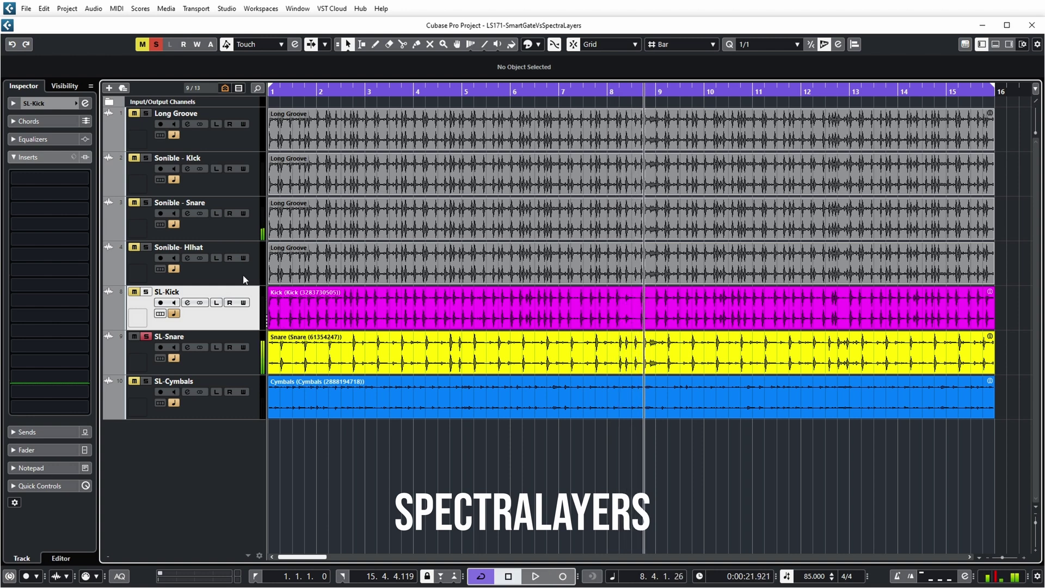
# - Compare the hi-hat separations from the start by alternating solo between Sonible- HIhat and SL-Cymbals during playback
pyautogui.keyDown('ctrl'); pyautogui.click(148, 247); pyautogui.keyUp('ctrl')
pyautogui.press('space')
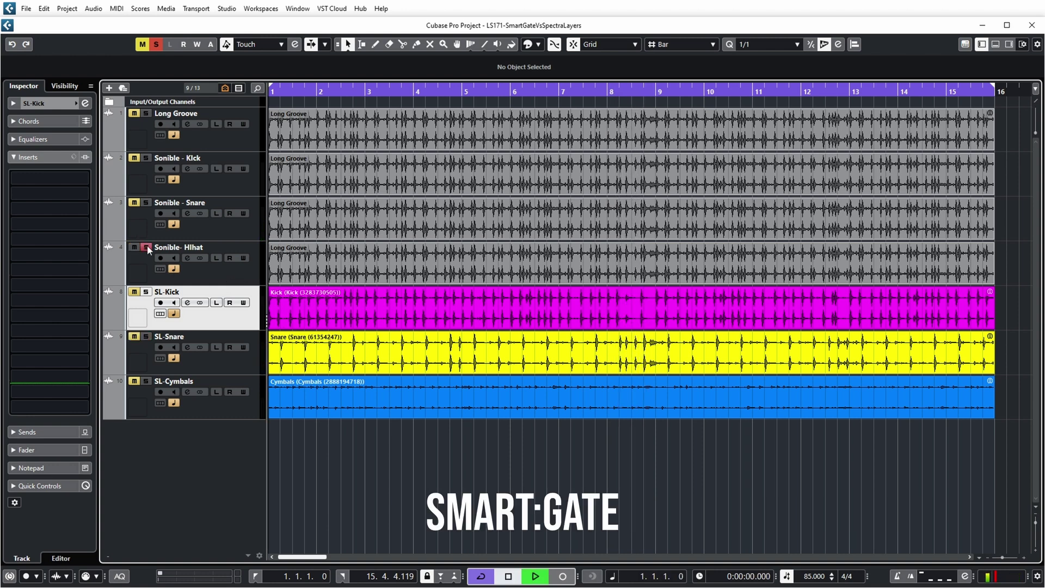
pyautogui.press('space')
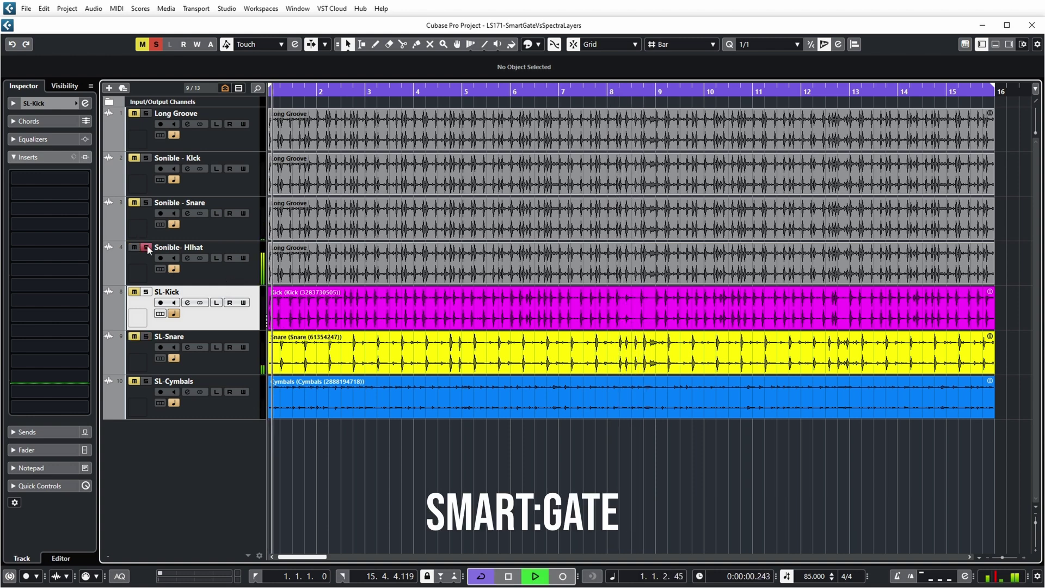
pyautogui.click(146, 383)
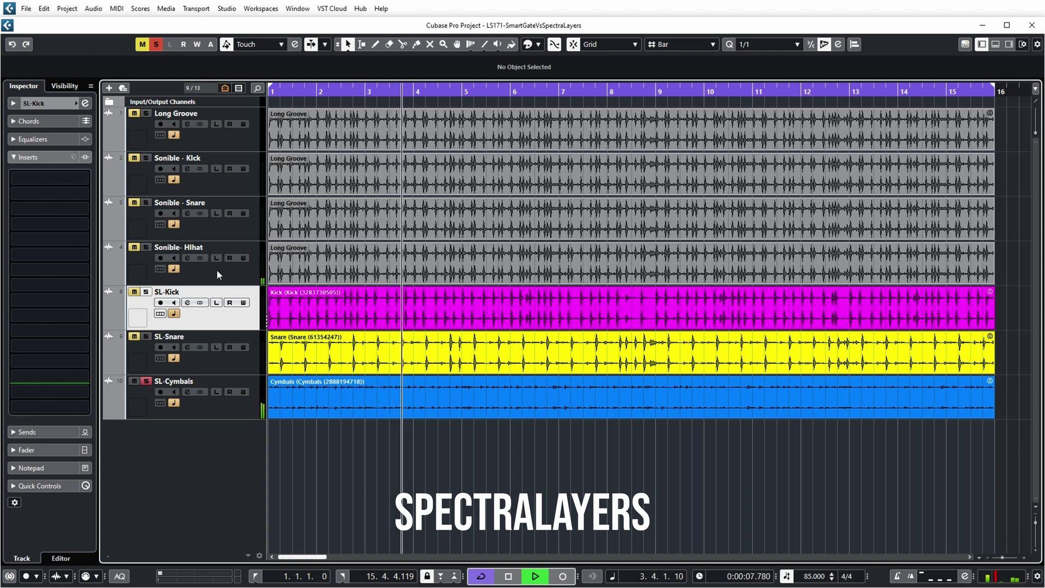
pyautogui.click(146, 248)
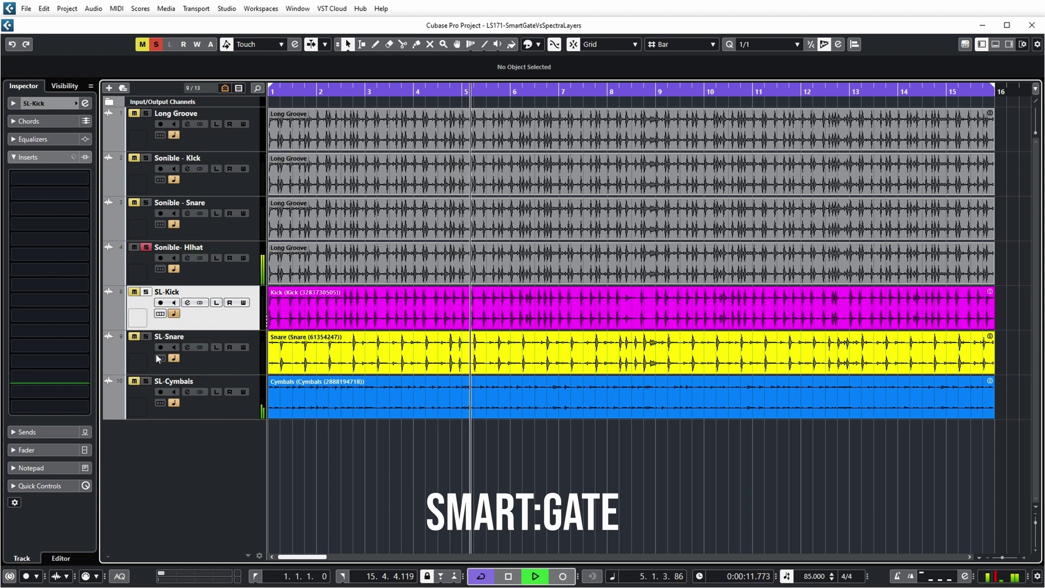
pyautogui.click(146, 381)
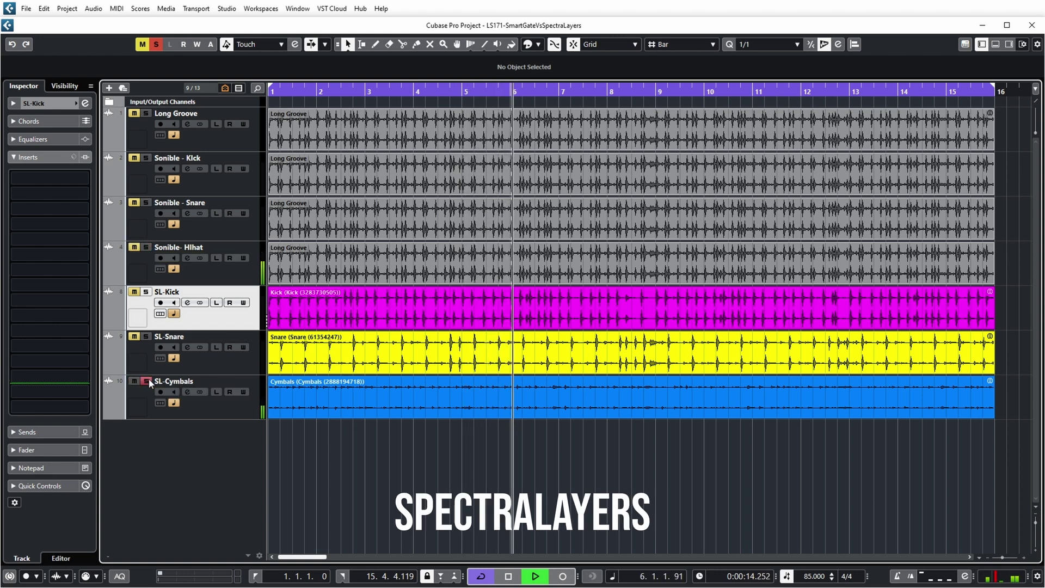
pyautogui.click(146, 247)
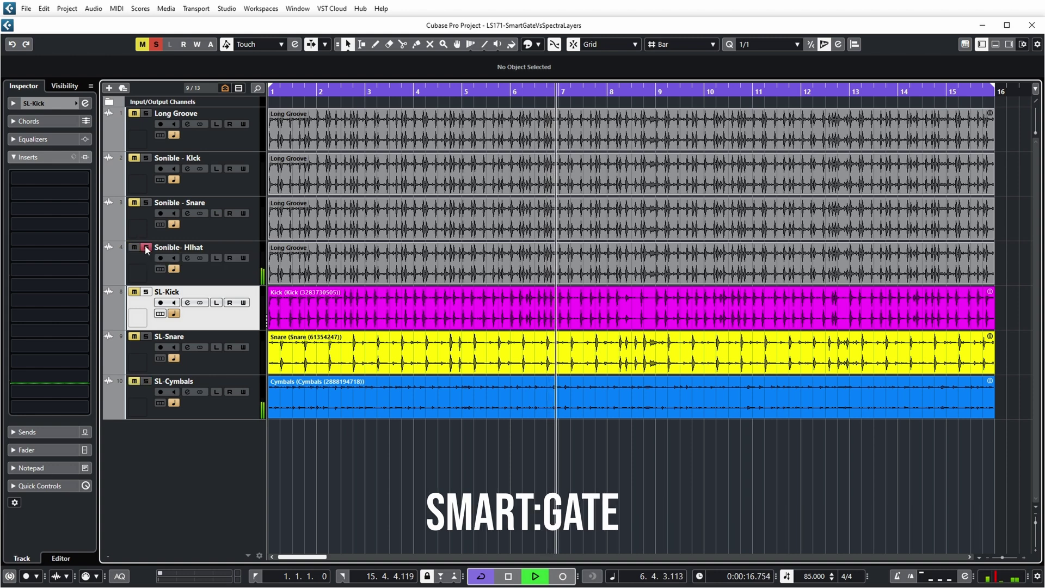
pyautogui.click(147, 380)
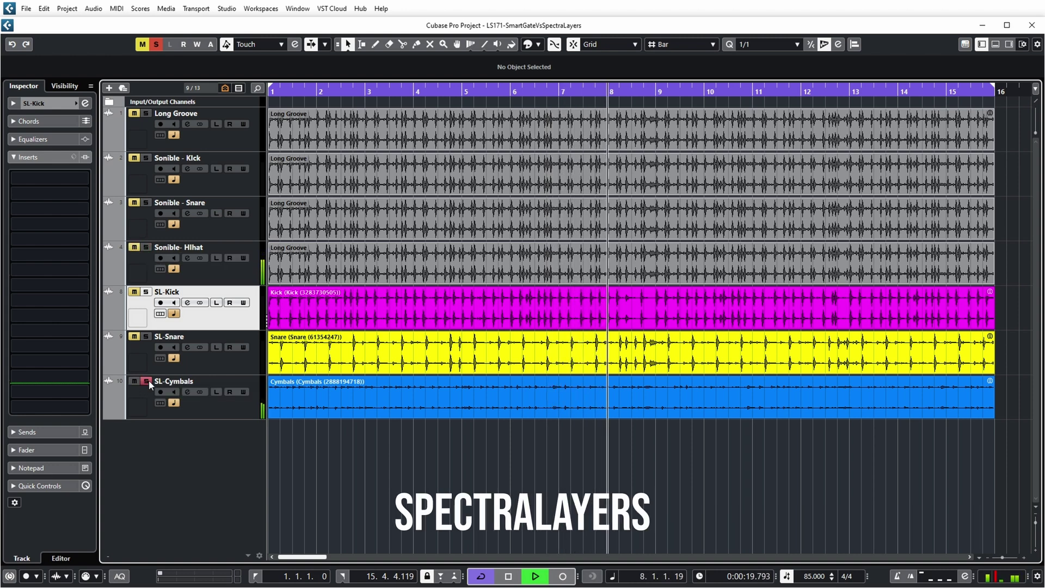